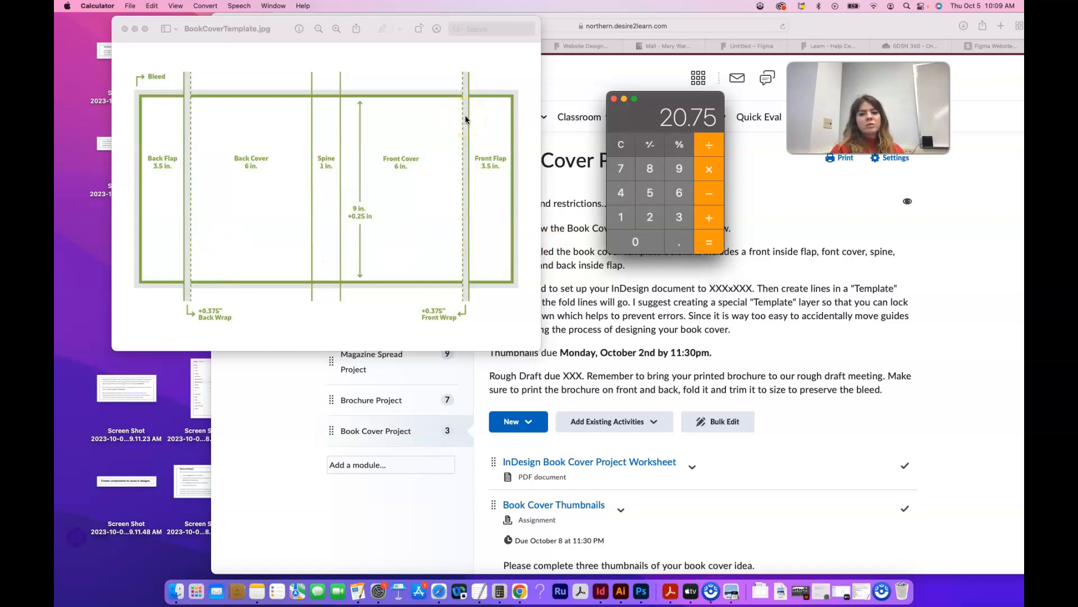
- Clear the calculator and start summing the book cover's widths with the 3.5 in back flap plus the 0.375 in wrap
{"action": "left_click", "coordinate": [615, 144]}
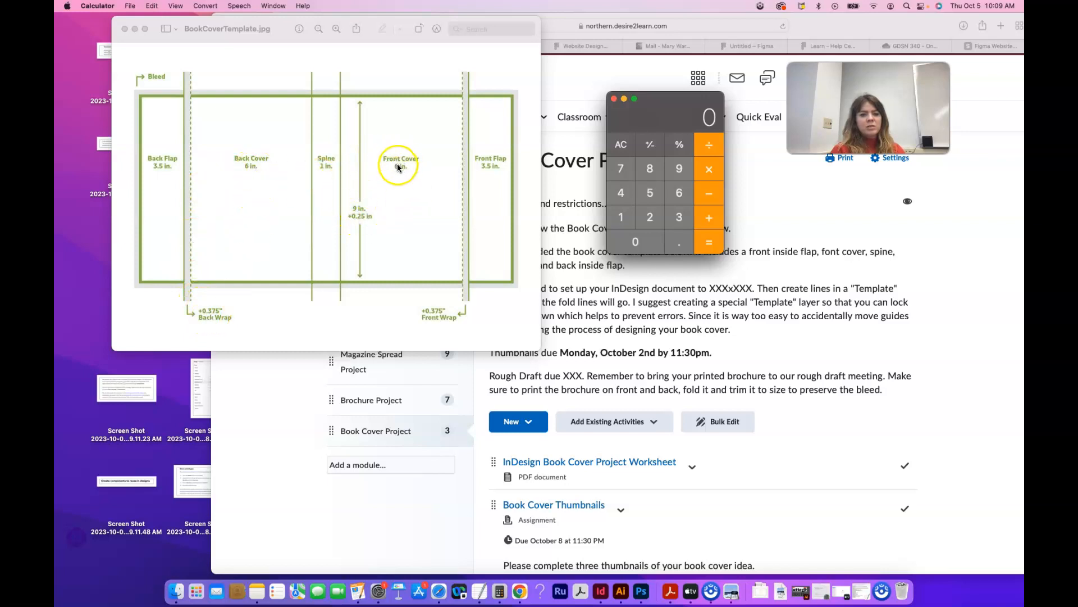
{"action": "left_click", "coordinate": [679, 216]}
{"action": "left_click", "coordinate": [679, 241]}
{"action": "left_click", "coordinate": [649, 193]}
{"action": "left_click", "coordinate": [707, 219]}
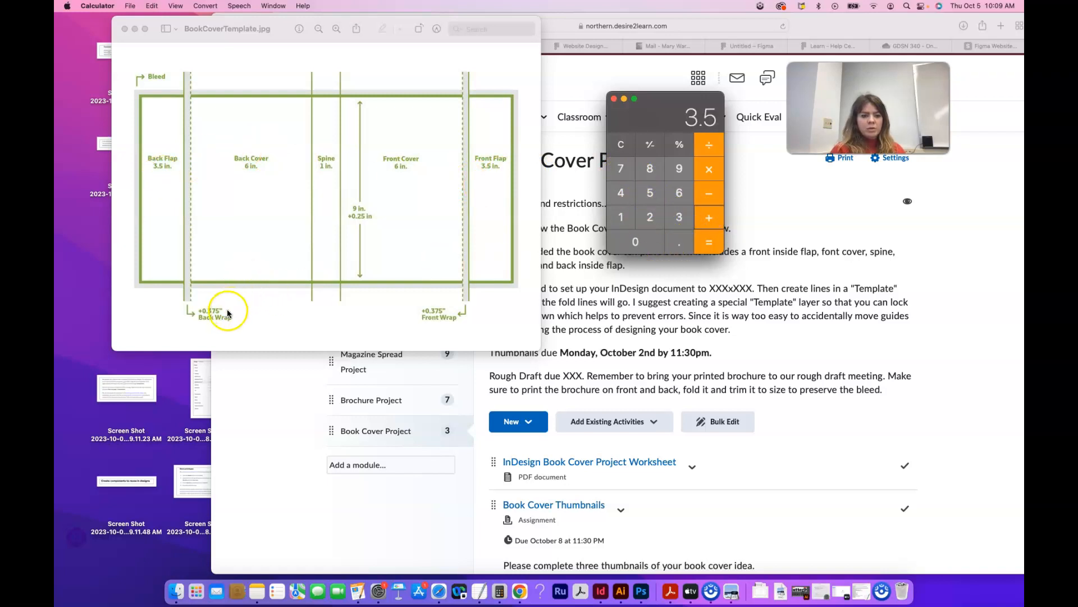
{"action": "left_click", "coordinate": [678, 243]}
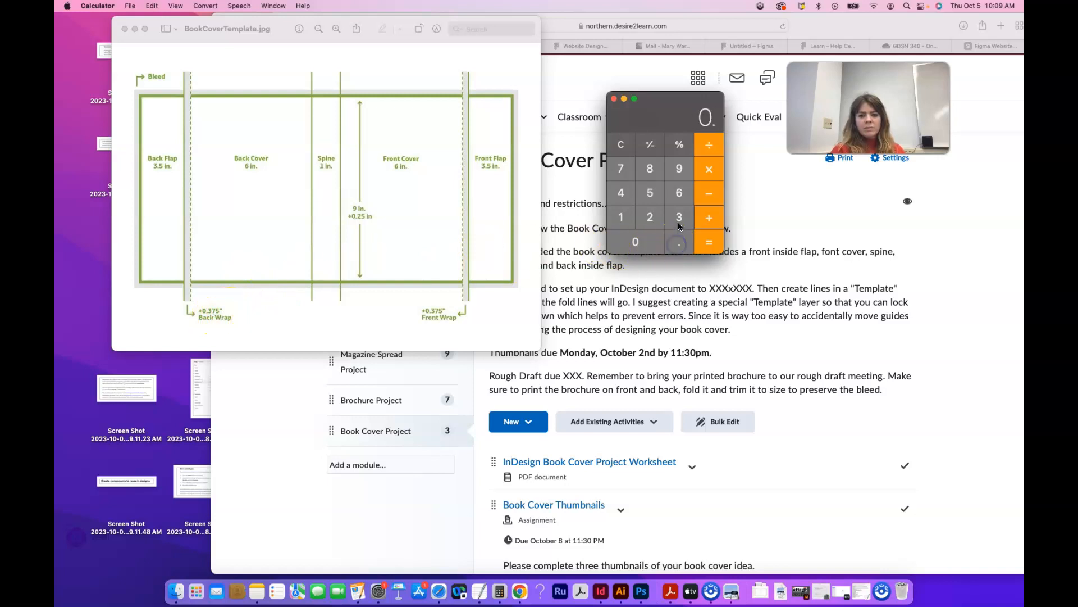
{"action": "left_click", "coordinate": [621, 170]}
{"action": "left_click", "coordinate": [650, 193]}
{"action": "left_click", "coordinate": [709, 218]}
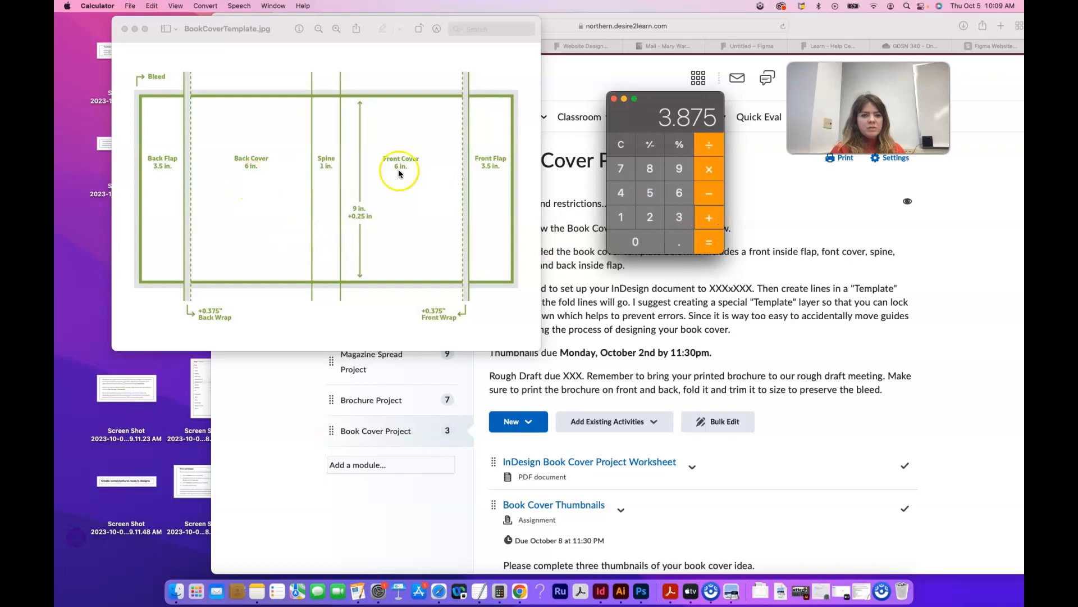
- Add the cover and spine widths of 6, 1 and 6 inches to the running sum
{"action": "left_click", "coordinate": [679, 193]}
{"action": "left_click", "coordinate": [710, 218]}
{"action": "left_click", "coordinate": [622, 216]}
{"action": "left_click", "coordinate": [709, 219]}
{"action": "left_click", "coordinate": [679, 193]}
{"action": "left_click", "coordinate": [709, 219]}
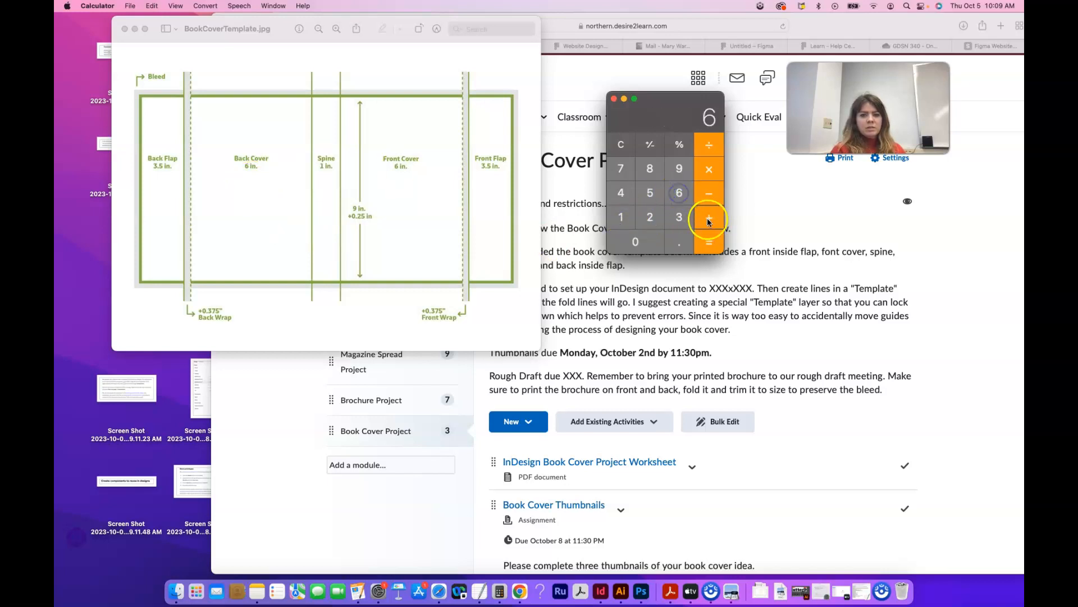
- Add the 0.375 in front wrap and 3.5 in front flap, compute the total width, and move the calculator aside
{"action": "left_click", "coordinate": [710, 219]}
{"action": "left_click", "coordinate": [677, 246]}
{"action": "left_click", "coordinate": [621, 168]}
{"action": "left_click", "coordinate": [649, 192]}
{"action": "left_click", "coordinate": [709, 219]}
{"action": "left_click", "coordinate": [679, 217]}
{"action": "left_click", "coordinate": [650, 193]}
{"action": "left_click", "coordinate": [709, 243]}
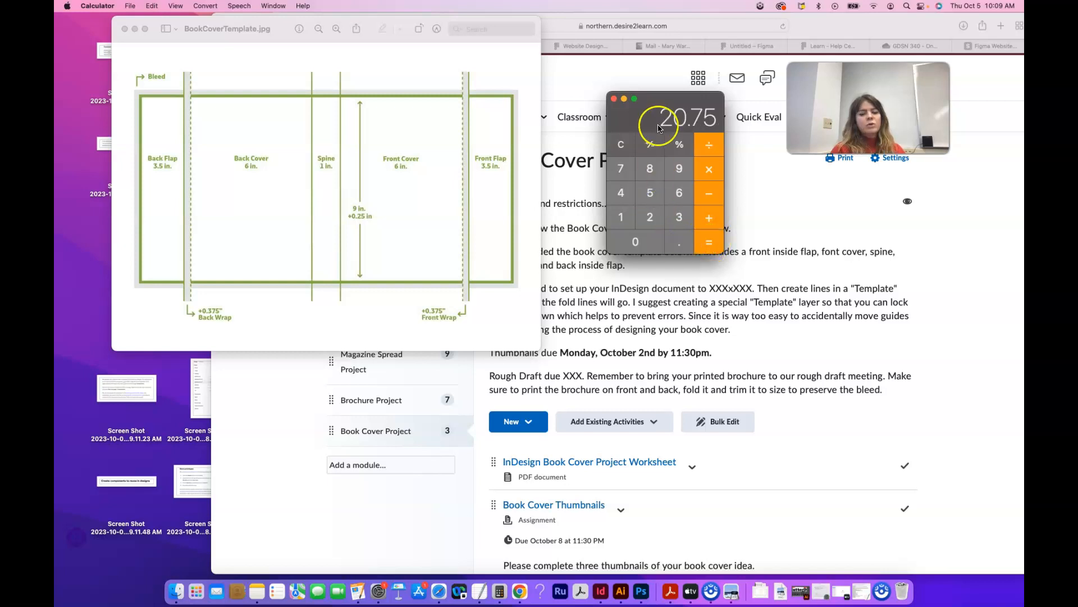
{"action": "left_click_drag", "start_coordinate": [639, 111], "coordinate": [349, 163]}
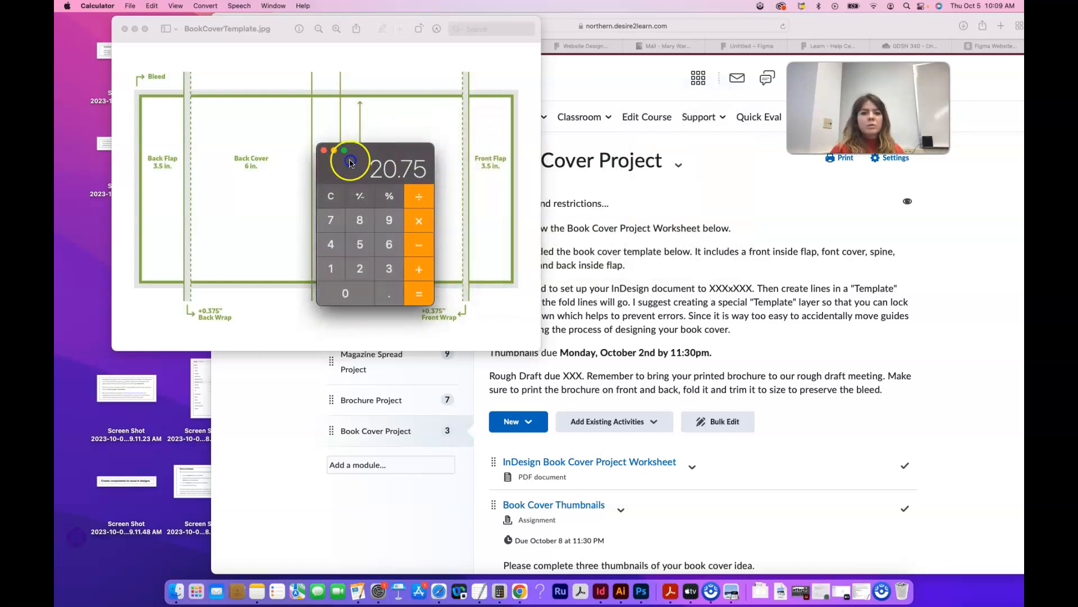
- Edit the Book Cover Project description, replacing the document's width placeholder with 20.75"W and putting spaces around the x
{"action": "left_click", "coordinate": [764, 211]}
{"action": "left_click", "coordinate": [697, 296]}
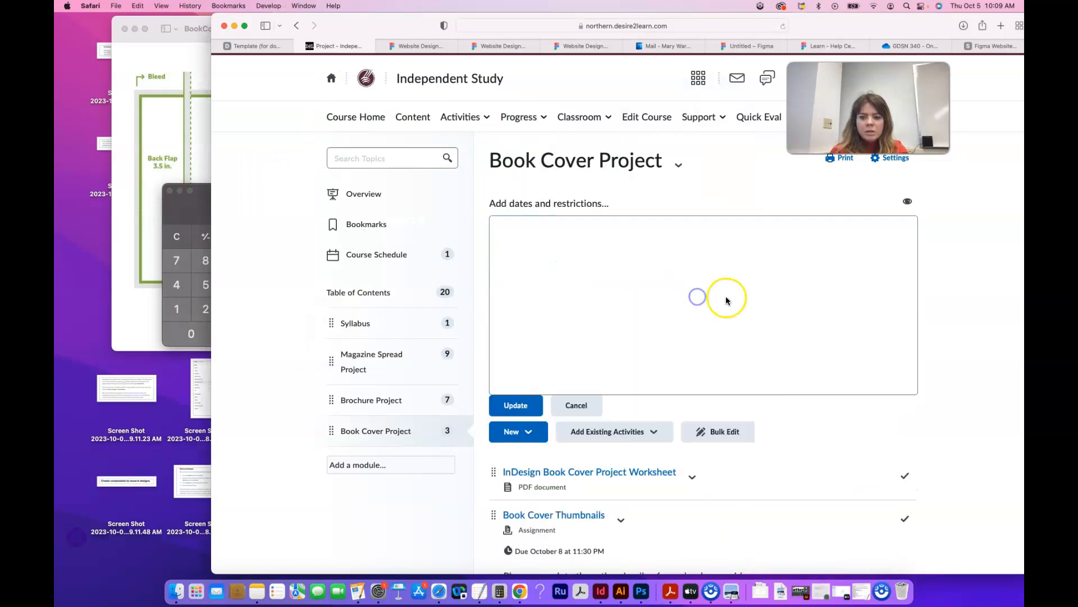
{"action": "left_click_drag", "start_coordinate": [722, 327], "coordinate": [737, 328]}
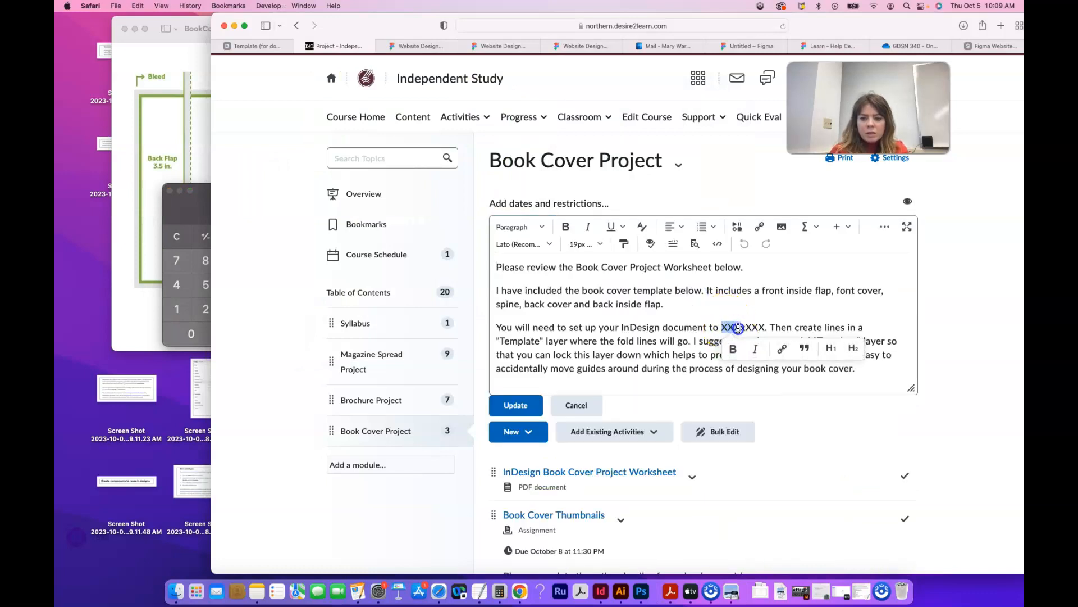
{"action": "type", "text": "20."}
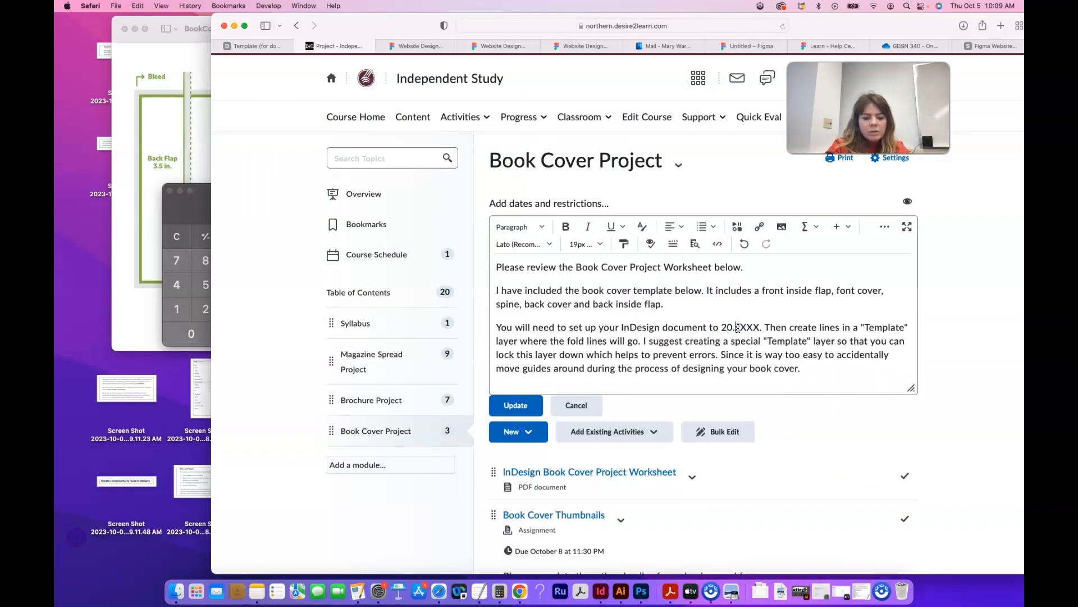
{"action": "type", "text": "25"}
{"action": "key", "text": "BackSpace"}
{"action": "key", "text": "BackSpace"}
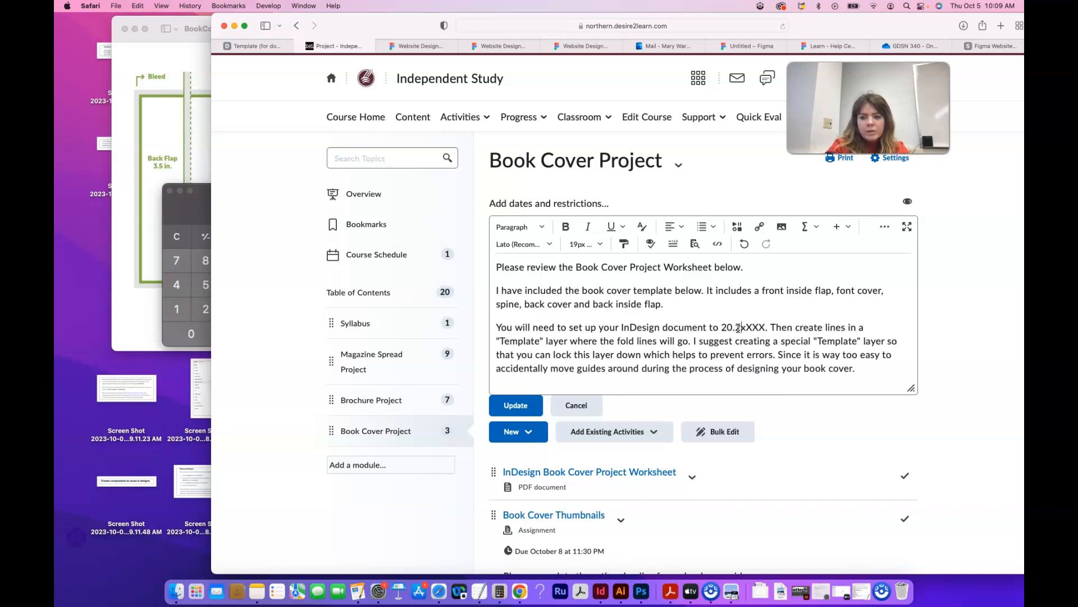
{"action": "type", "text": "75\""}
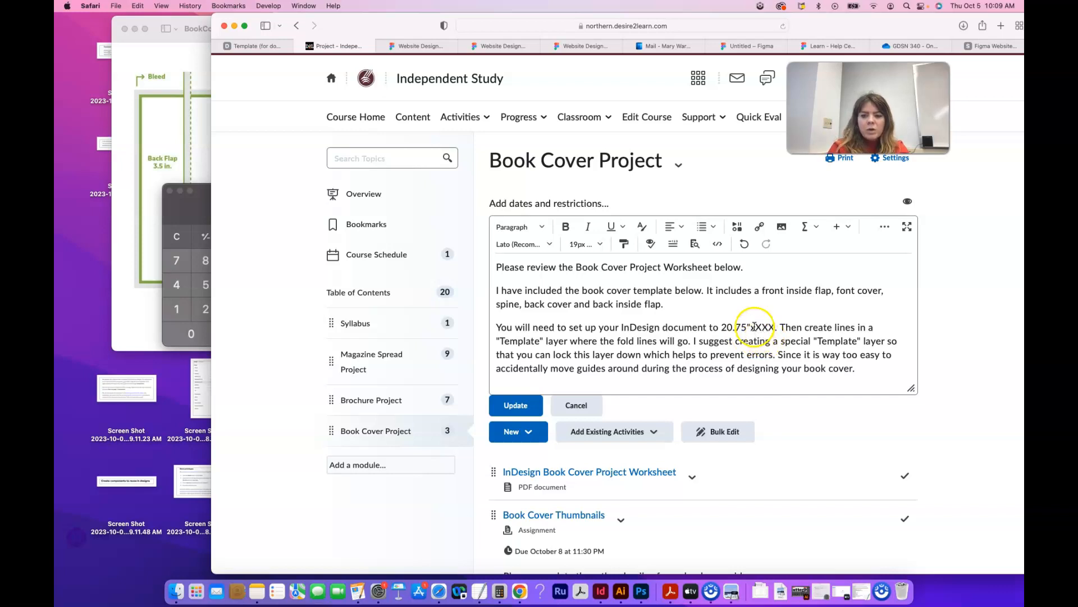
{"action": "type", "text": "W"}
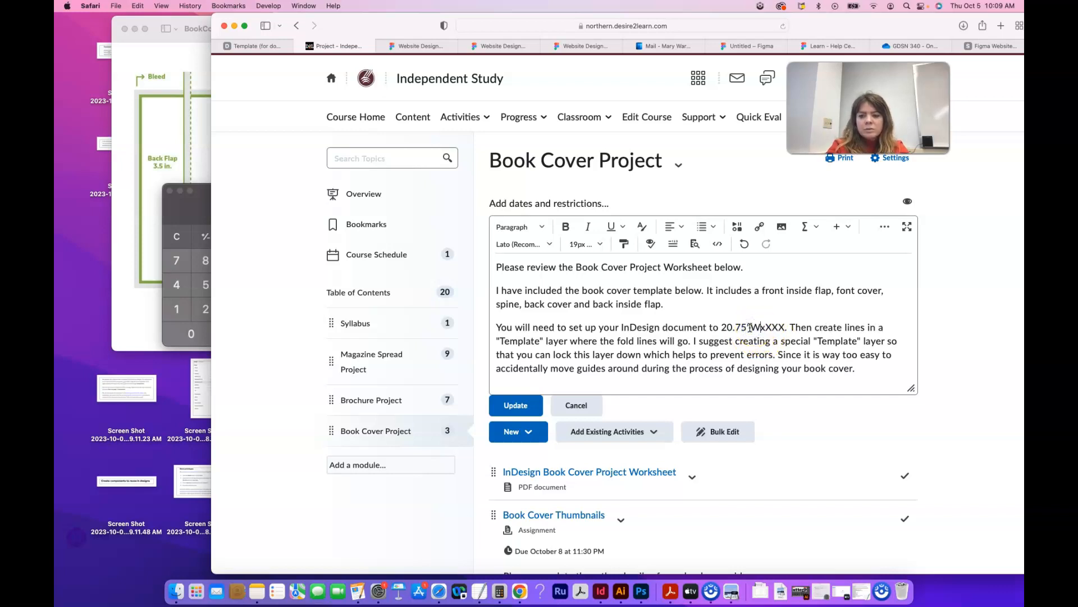
{"action": "left_click", "coordinate": [769, 327]}
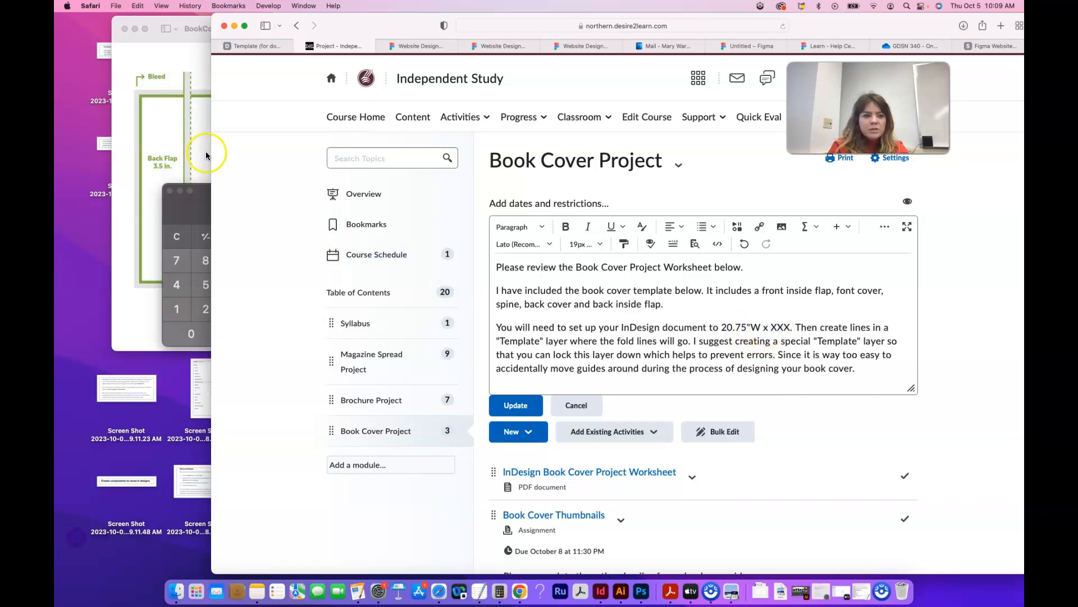
- Consult the book cover template image and replace the remaining height placeholder in the description with 9"
{"action": "left_click", "coordinate": [172, 89]}
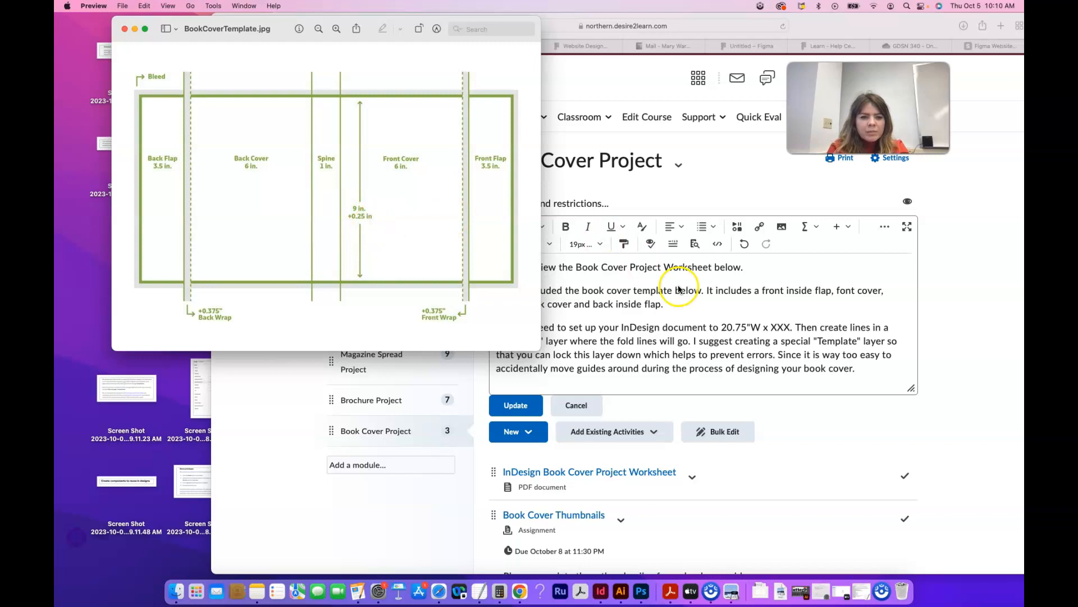
{"action": "left_click", "coordinate": [781, 330]}
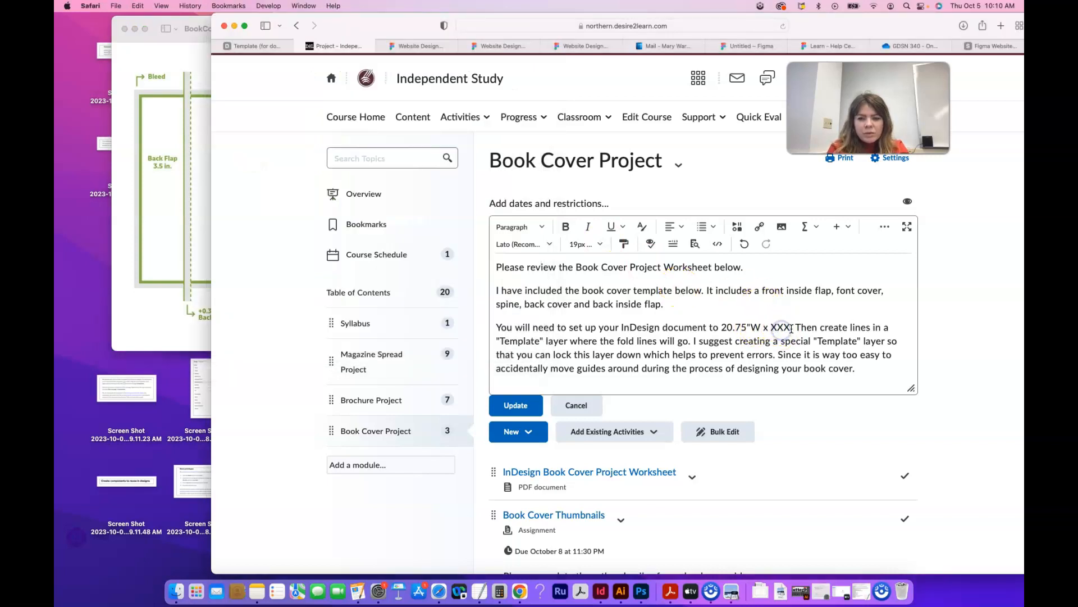
{"action": "left_click_drag", "start_coordinate": [792, 330], "coordinate": [775, 327]}
{"action": "type", "text": "1"}
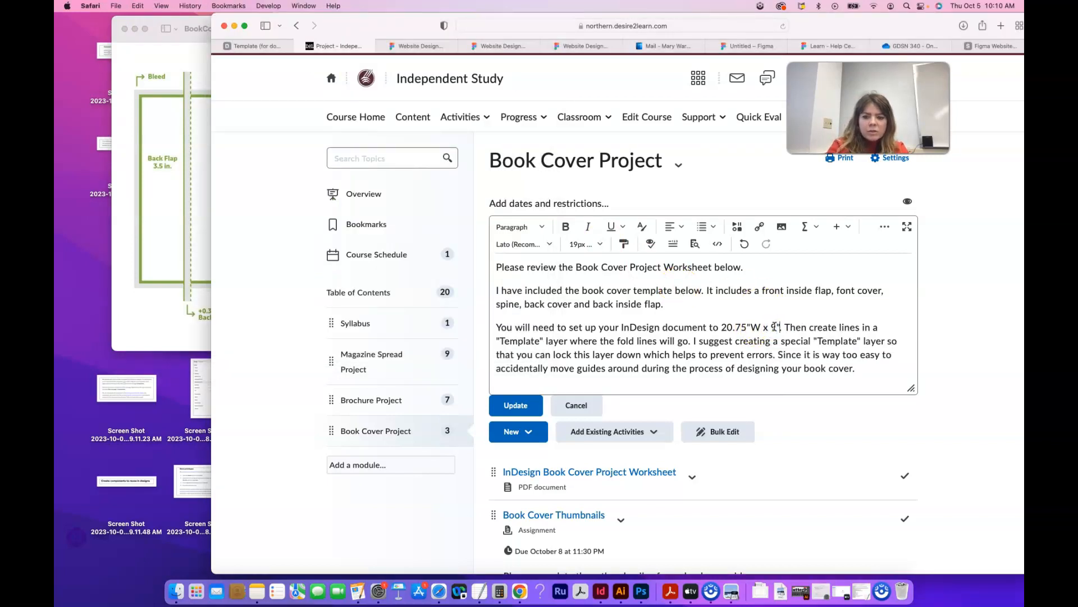
- Check the template's bleed, add "with an .125" bleed." after the document size, and save the description
{"action": "left_click", "coordinate": [160, 319]}
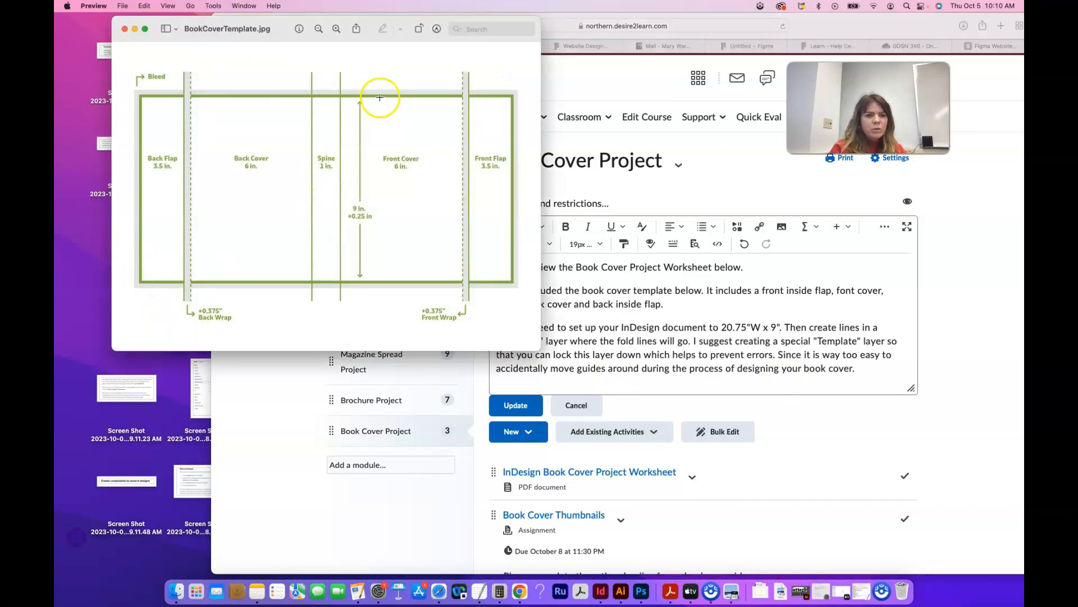
{"action": "left_click", "coordinate": [782, 328]}
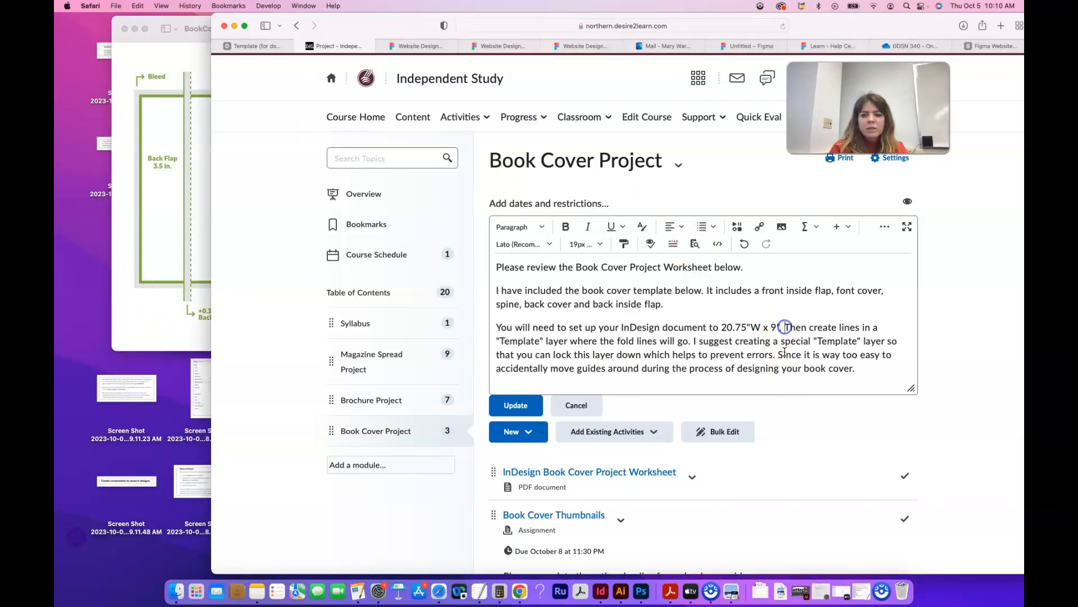
{"action": "type", "text": "with an "}
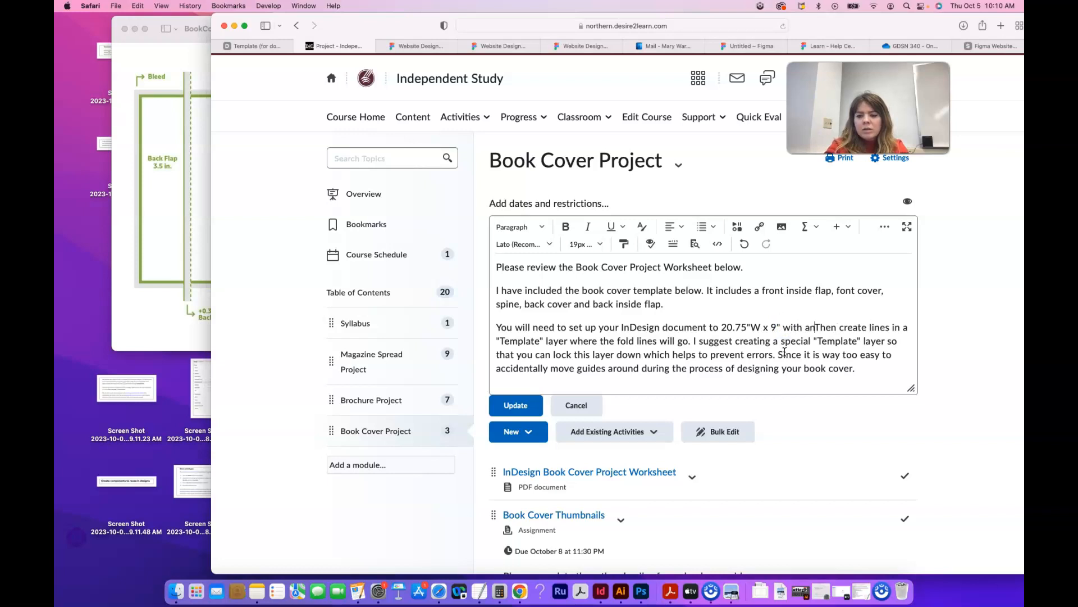
{"action": "type", "text": ".125"}
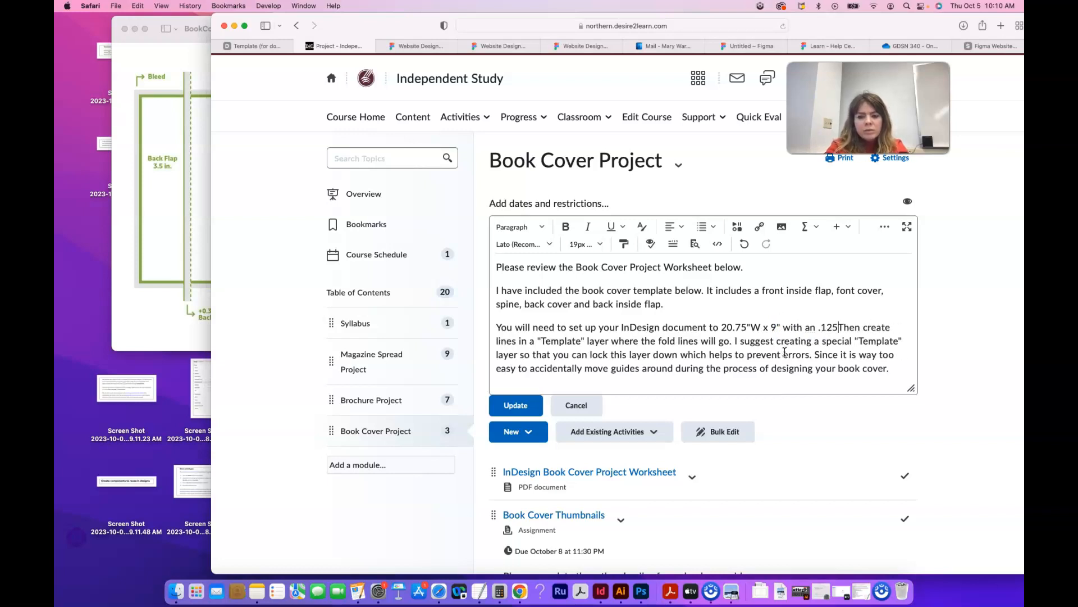
{"action": "type", "text": "\" bleed."}
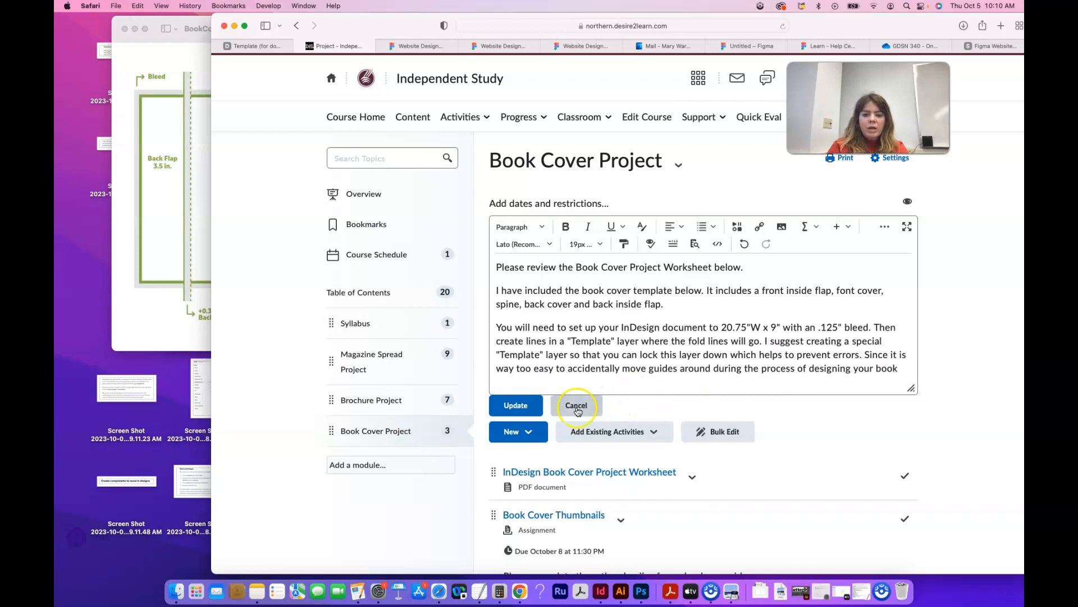
{"action": "left_click", "coordinate": [516, 405]}
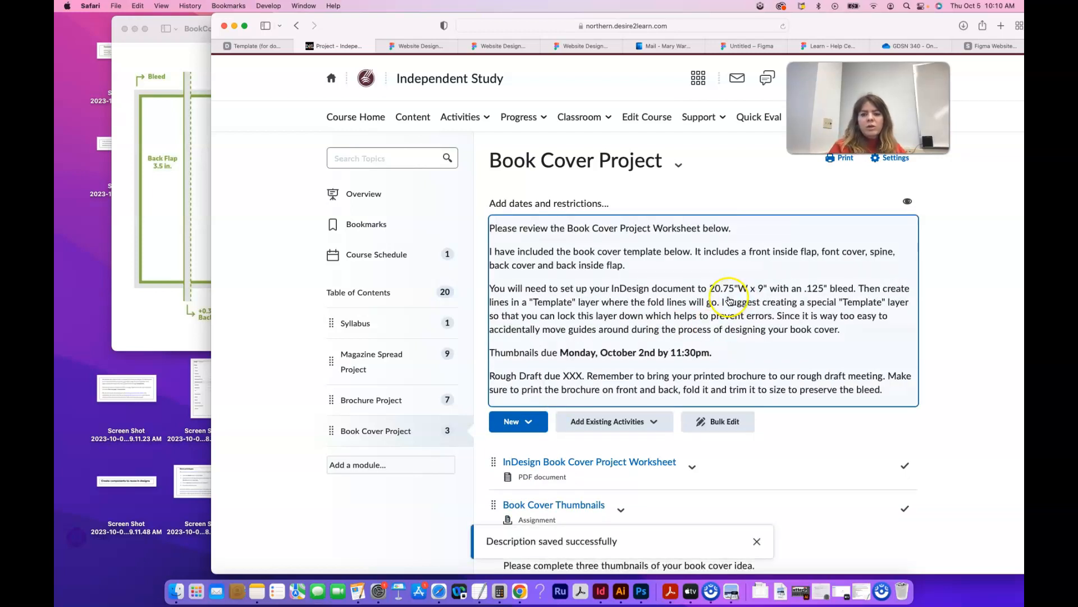
- Switch to InDesign and start a new document, showing the Print presets
{"action": "left_click", "coordinate": [602, 594]}
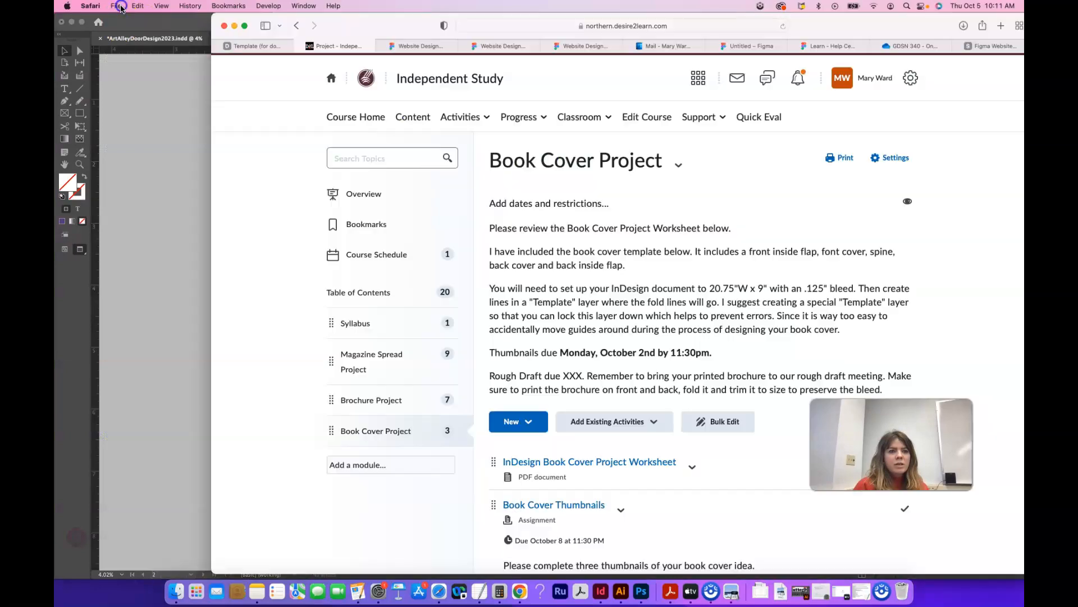
{"action": "left_click", "coordinate": [120, 7]}
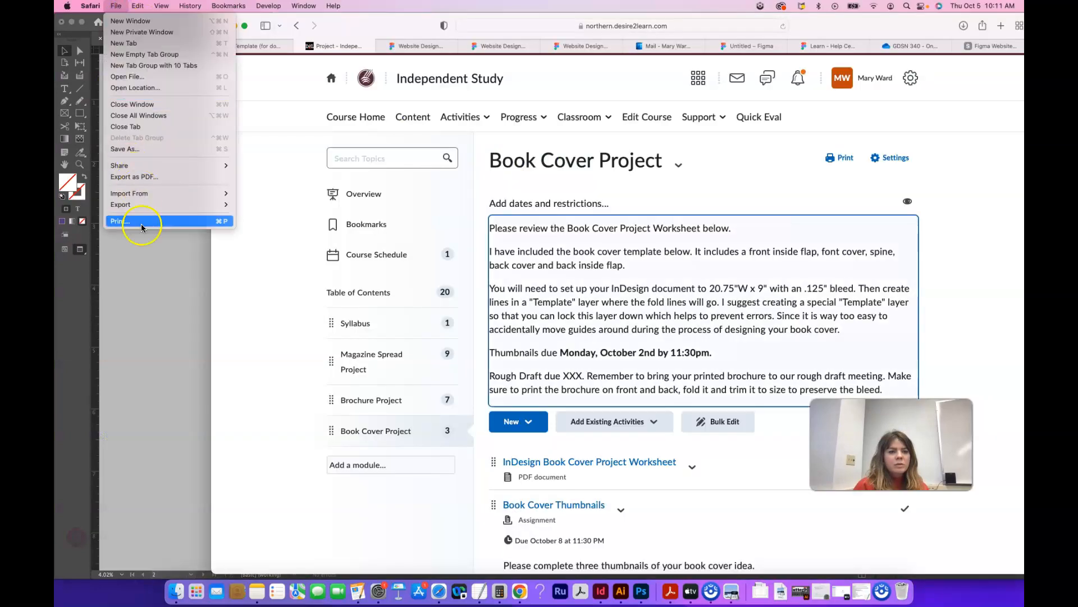
{"action": "left_click", "coordinate": [150, 276]}
{"action": "left_click", "coordinate": [124, 7]}
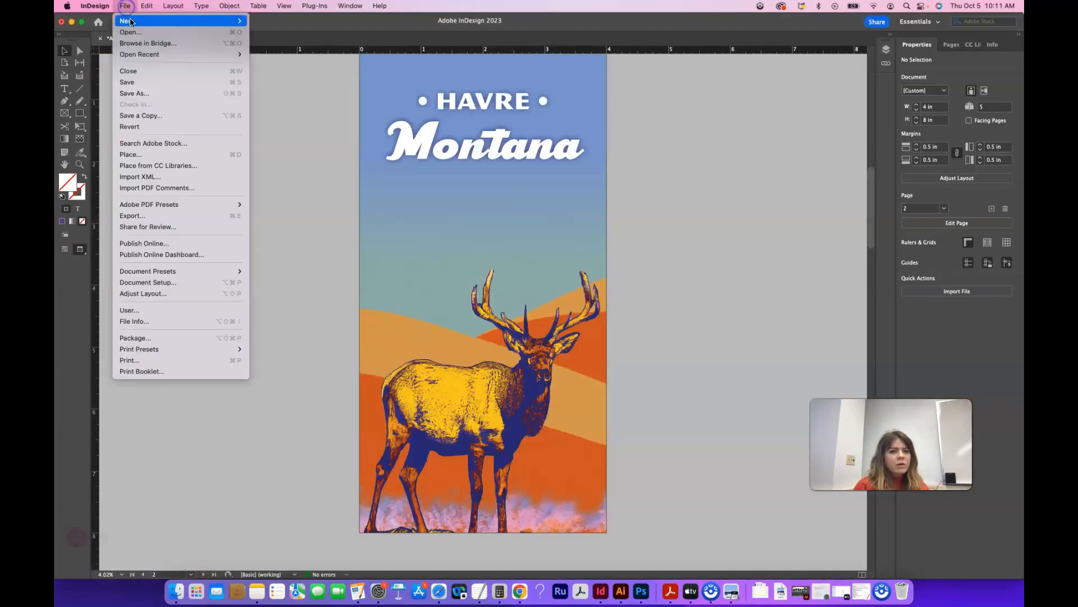
{"action": "mouse_move", "coordinate": [129, 22]}
{"action": "left_click", "coordinate": [272, 21]}
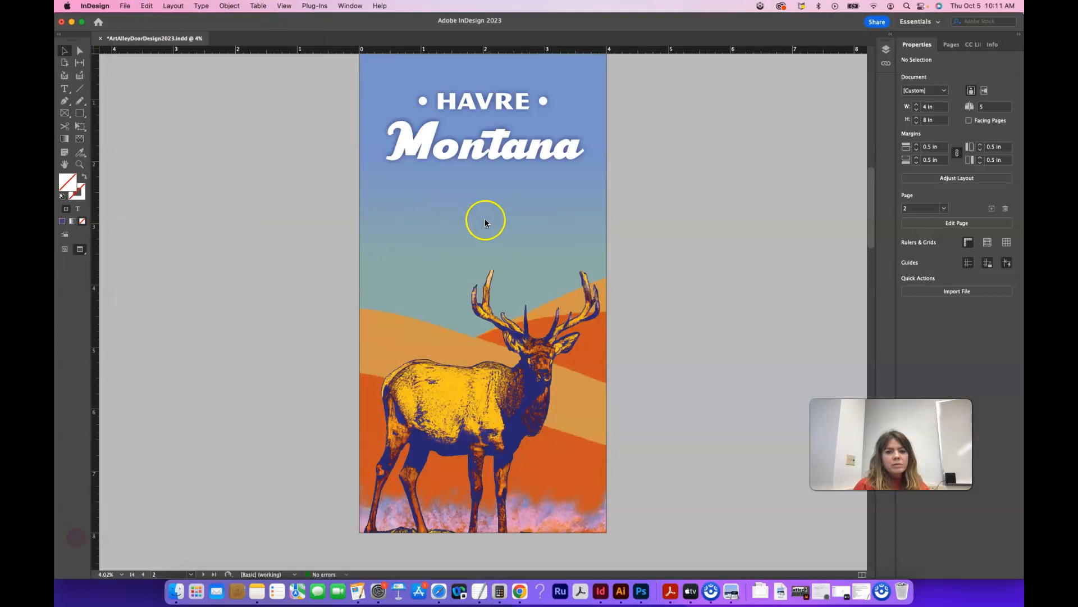
{"action": "left_click", "coordinate": [161, 48]}
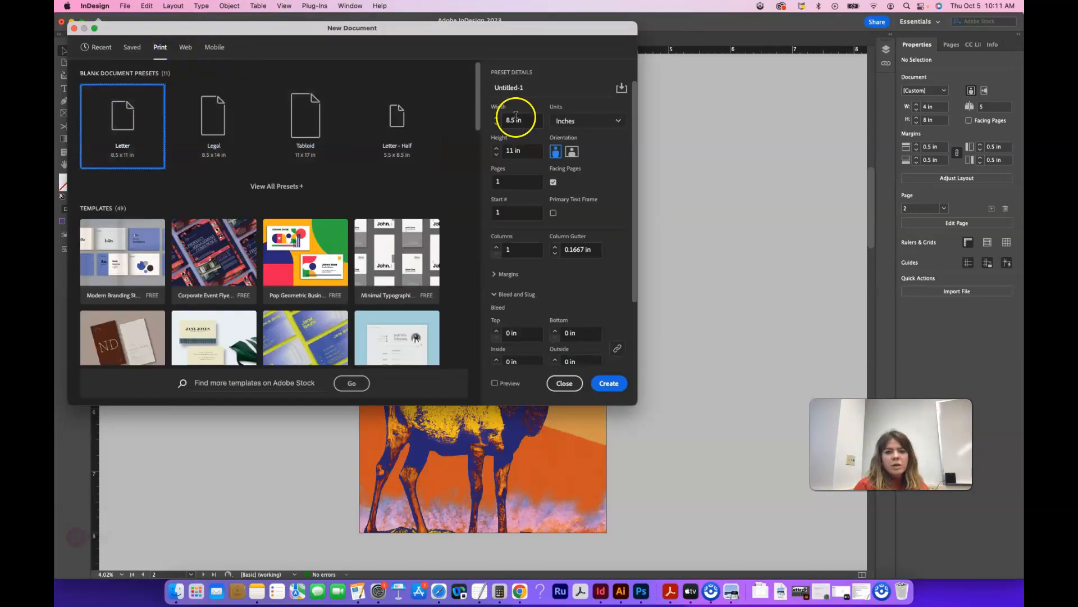
- Set the new document's units to inches, its width to 20.75 in and its height to 9 in
{"action": "left_click", "coordinate": [576, 125]}
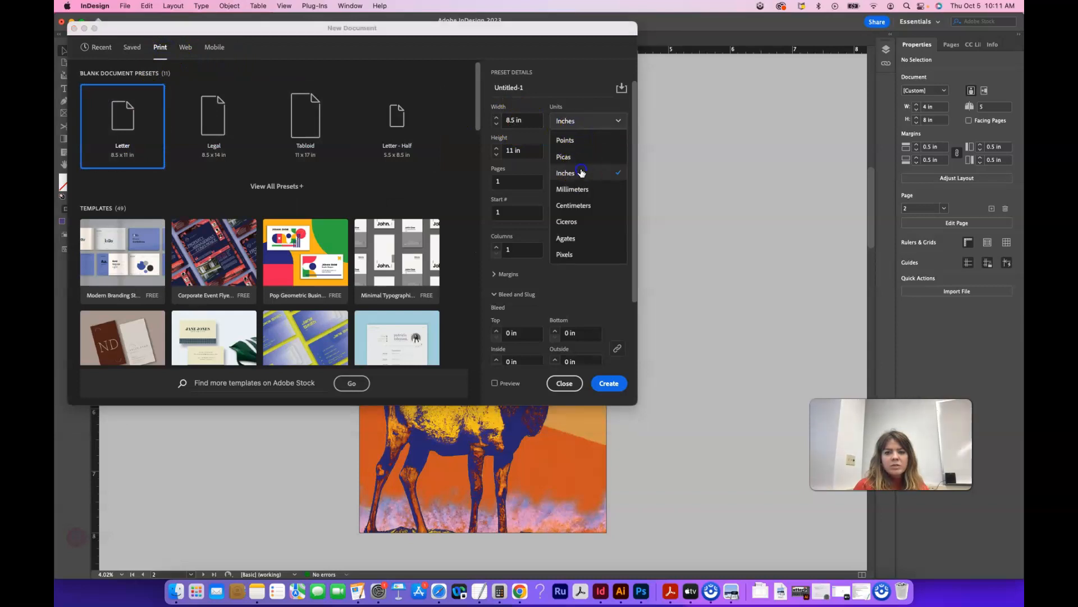
{"action": "left_click", "coordinate": [584, 173]}
{"action": "left_click", "coordinate": [519, 120]}
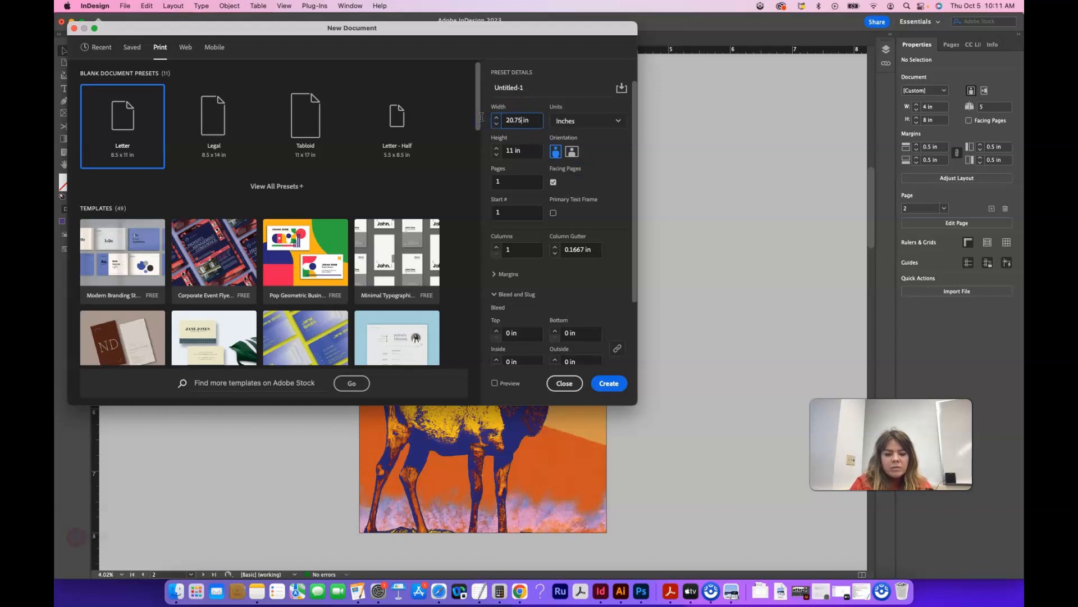
{"action": "left_click", "coordinate": [439, 591]}
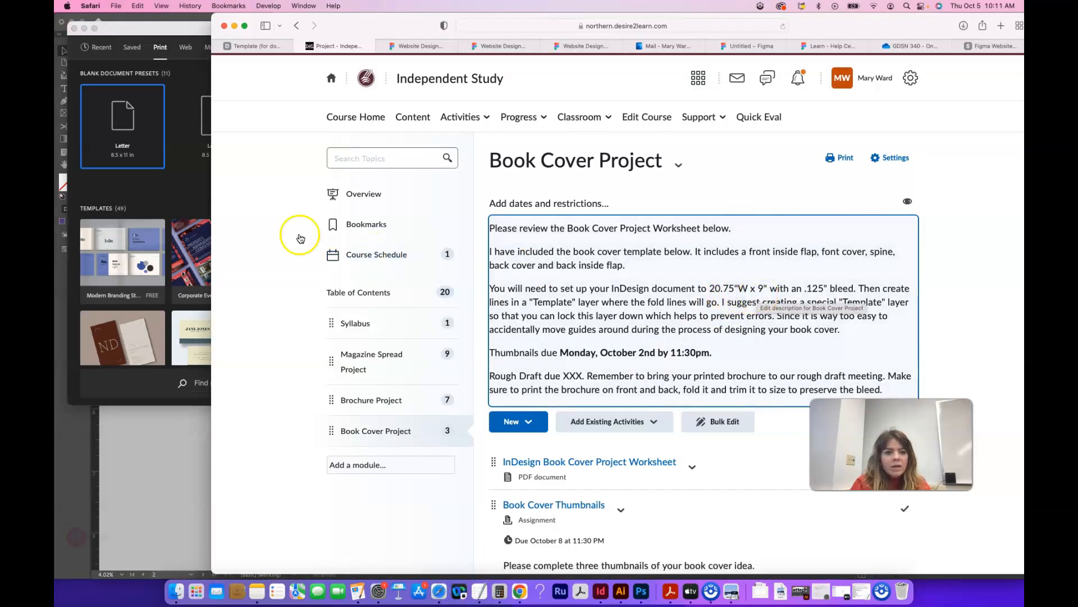
{"action": "left_click", "coordinate": [197, 194]}
{"action": "left_click", "coordinate": [482, 150]}
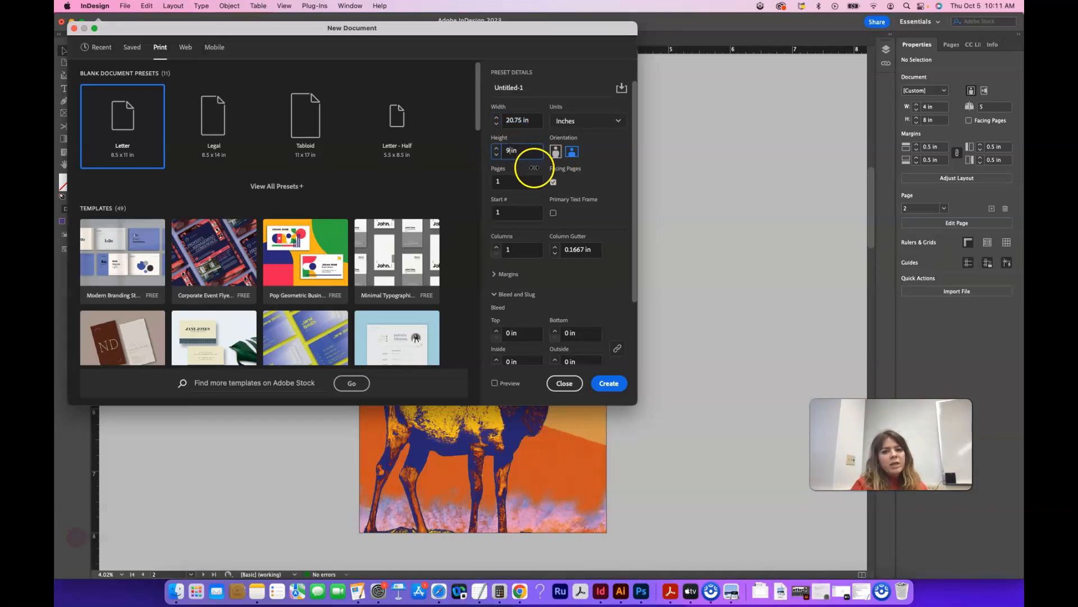
- Turn off facing pages and set the bleed to 0.125 in on all sides
{"action": "left_click", "coordinate": [554, 183]}
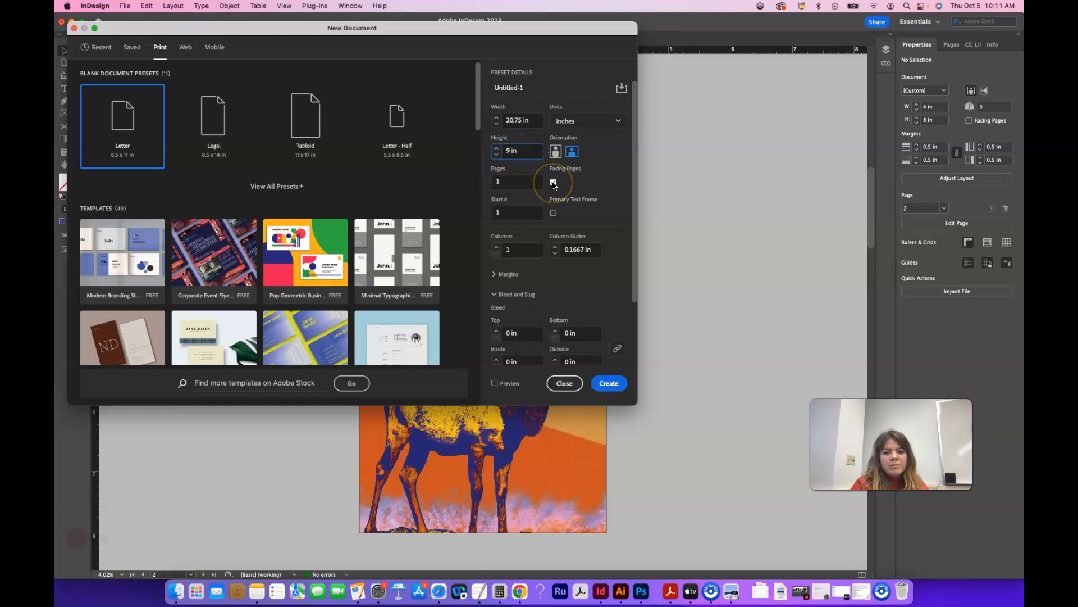
{"action": "left_click", "coordinate": [553, 184]}
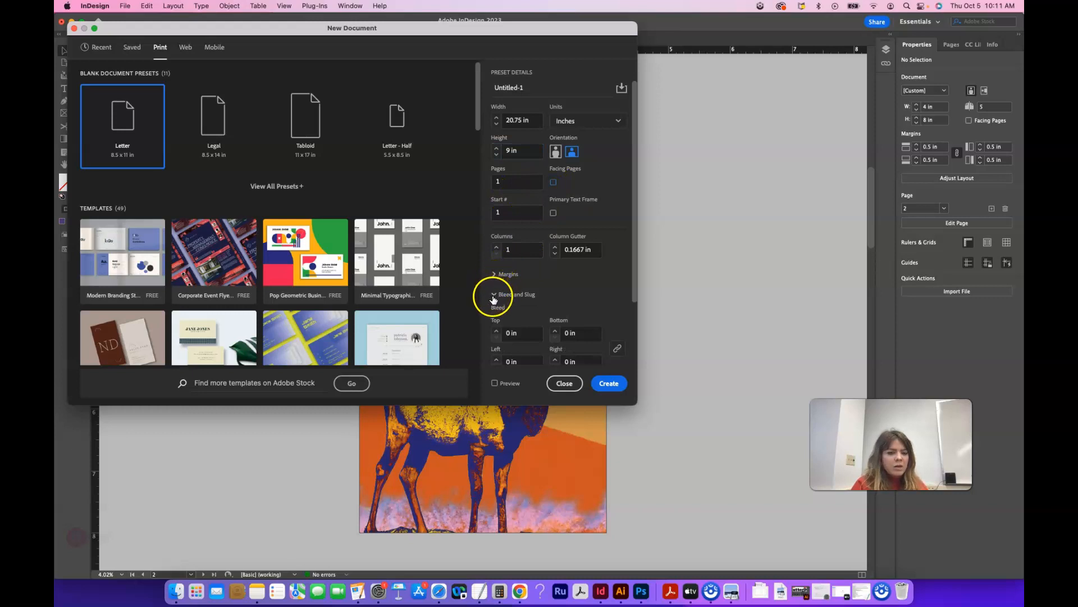
{"action": "left_click", "coordinate": [497, 331]}
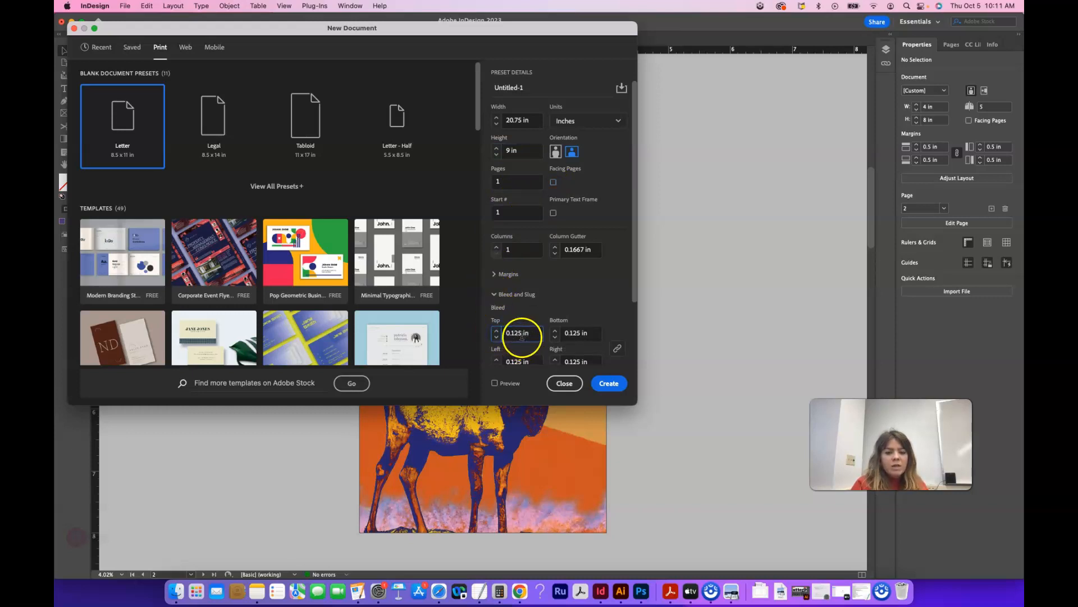
- Check the book cover instructions on the course page in Safari and create the new document in InDesign with the entered settings
{"action": "left_click", "coordinate": [439, 590]}
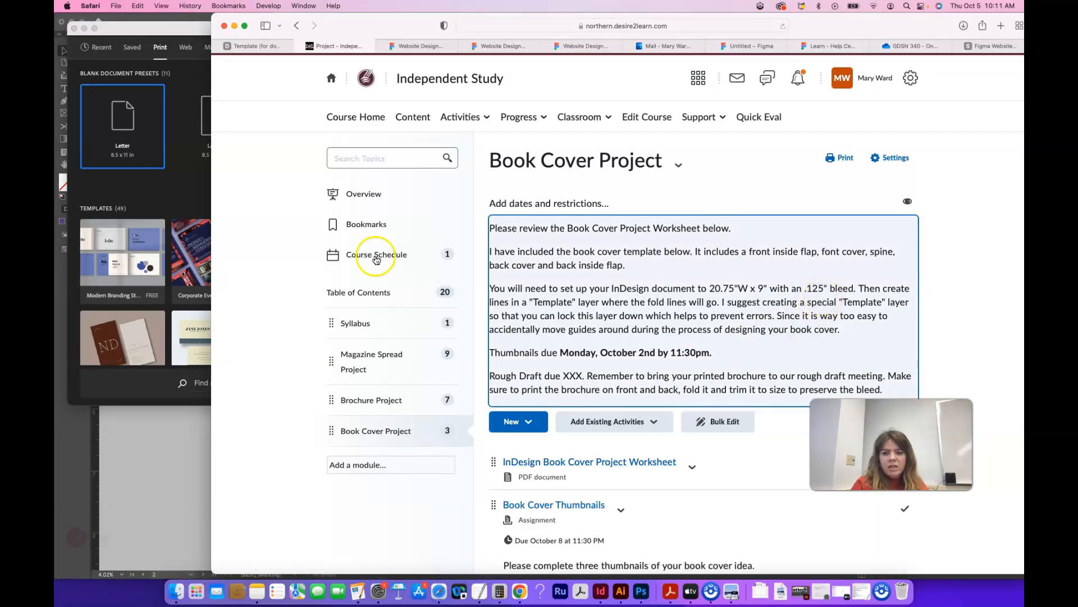
{"action": "left_click", "coordinate": [153, 196]}
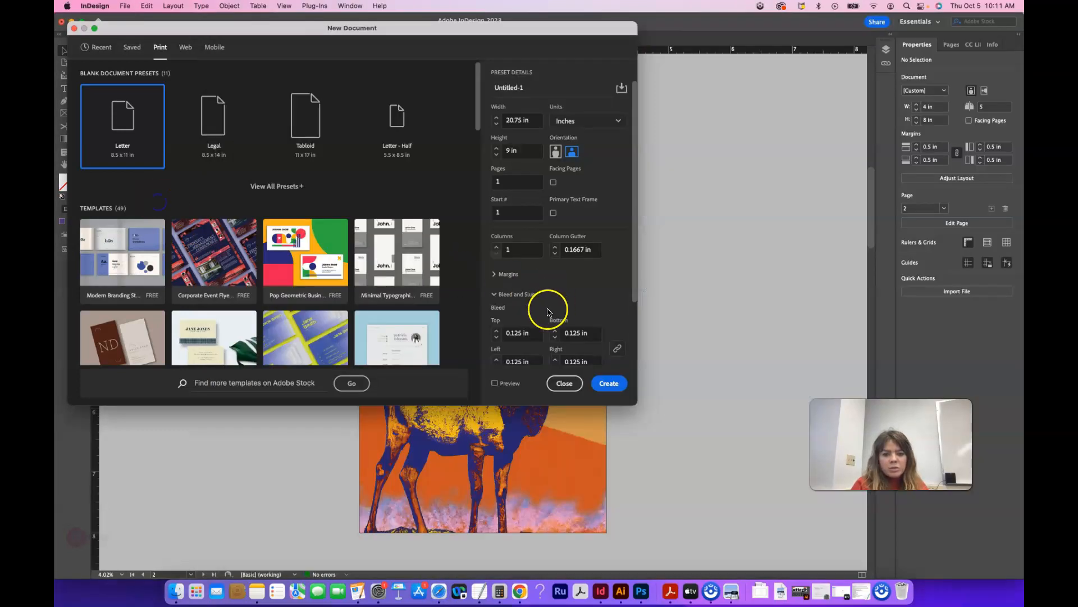
{"action": "scroll", "coordinate": [548, 311], "scroll_direction": "down", "scroll_amount": 3}
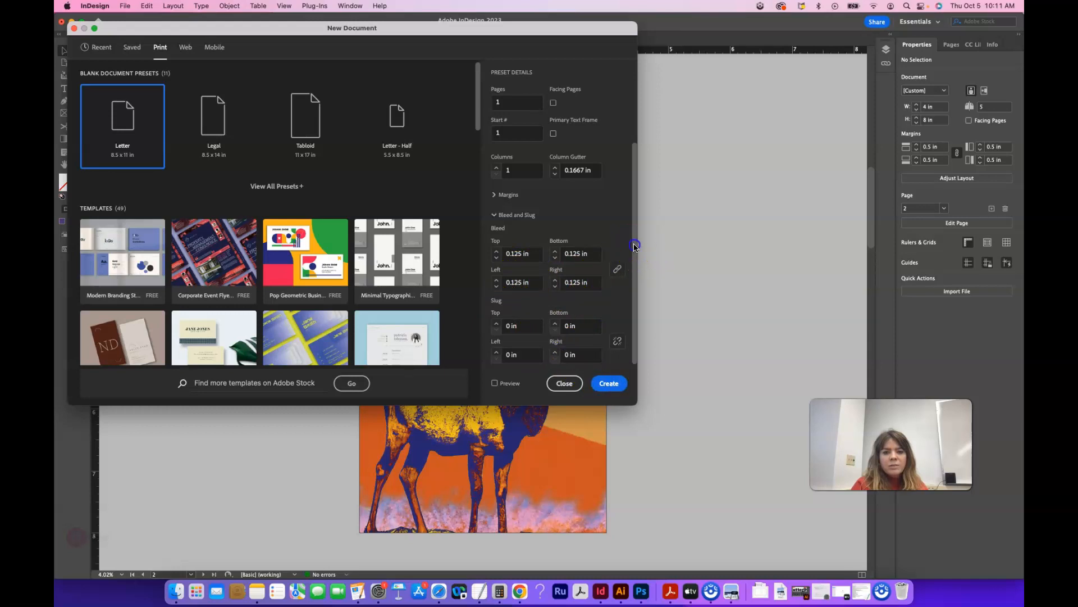
{"action": "left_click", "coordinate": [609, 384]}
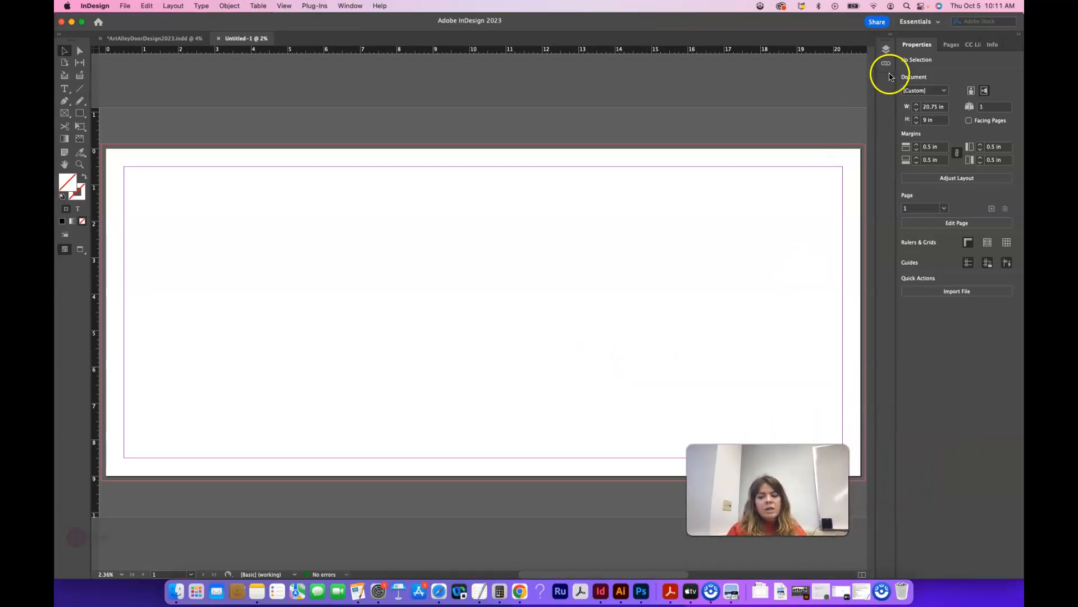
- Add a new layer to the document and rename Layer 1 as "Template"
{"action": "left_click", "coordinate": [886, 51]}
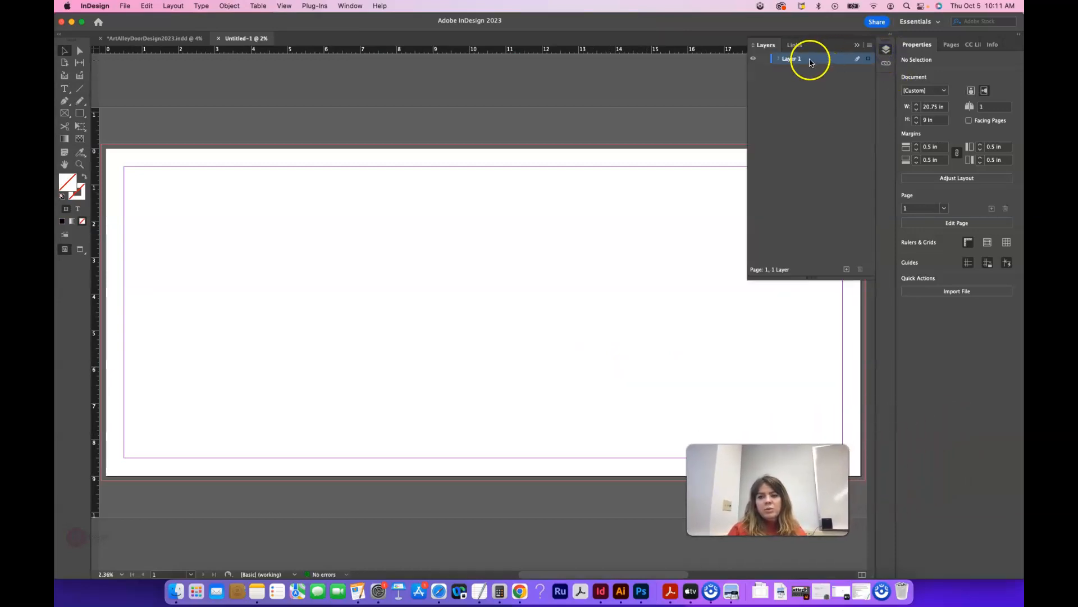
{"action": "left_click", "coordinate": [847, 270]}
{"action": "double_click", "coordinate": [792, 70]}
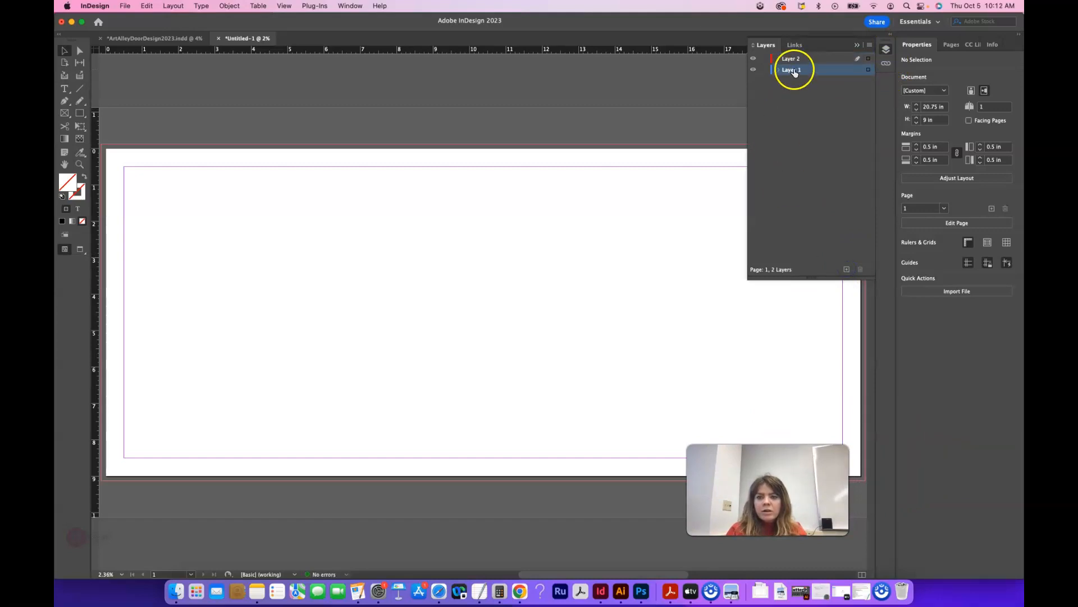
{"action": "type", "text": "Template"}
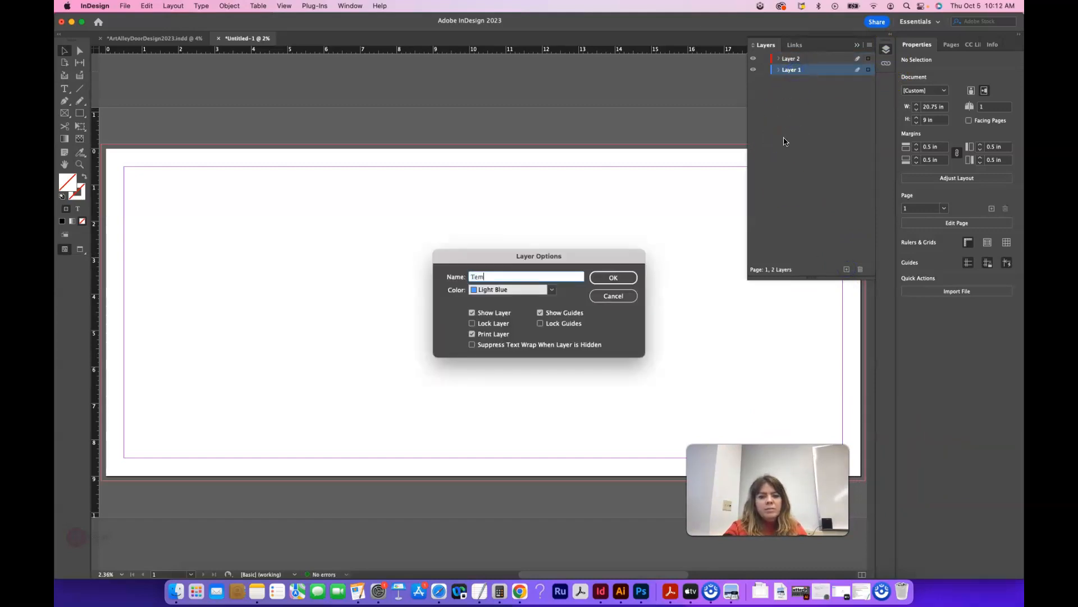
{"action": "left_click", "coordinate": [615, 277]}
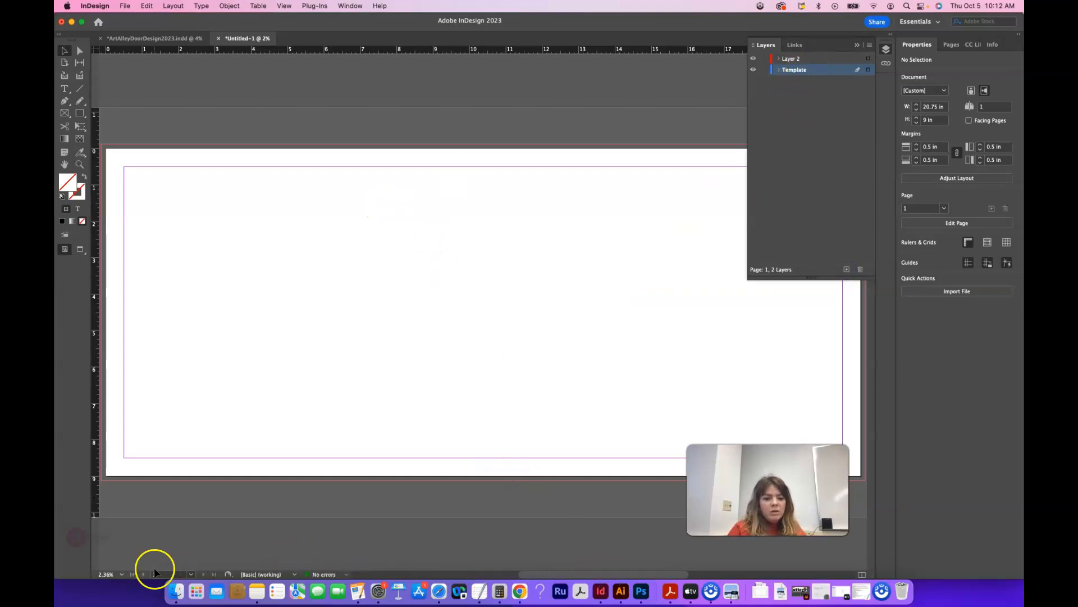
- Check the back flap in BookCoverTemplate.jpg and draw a vertical line about 8.94 in long down the InDesign page's left edge in preview mode
{"action": "left_click", "coordinate": [784, 596]}
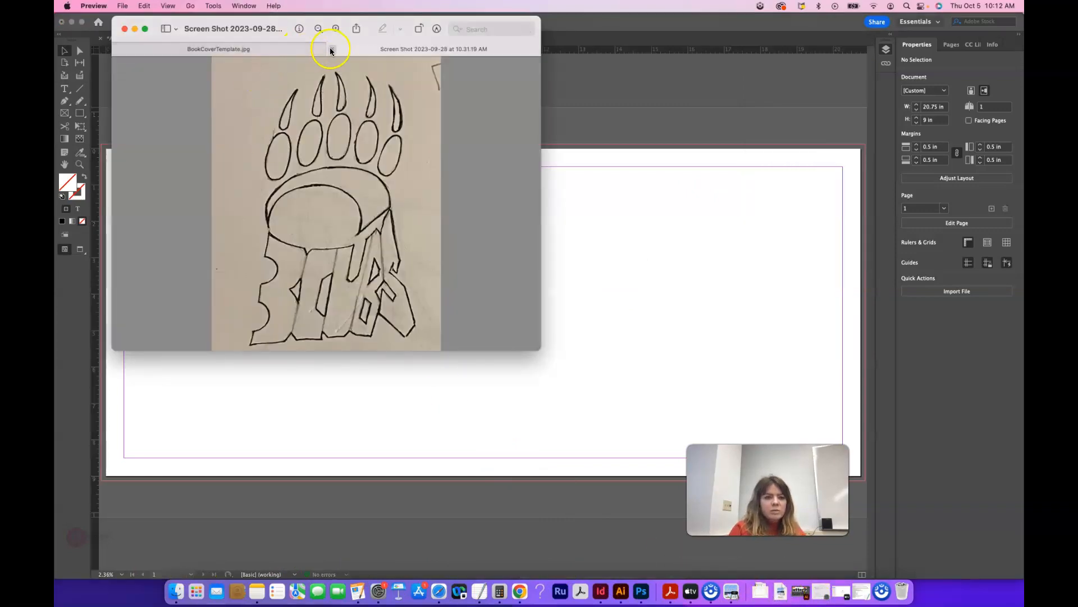
{"action": "left_click", "coordinate": [331, 50]}
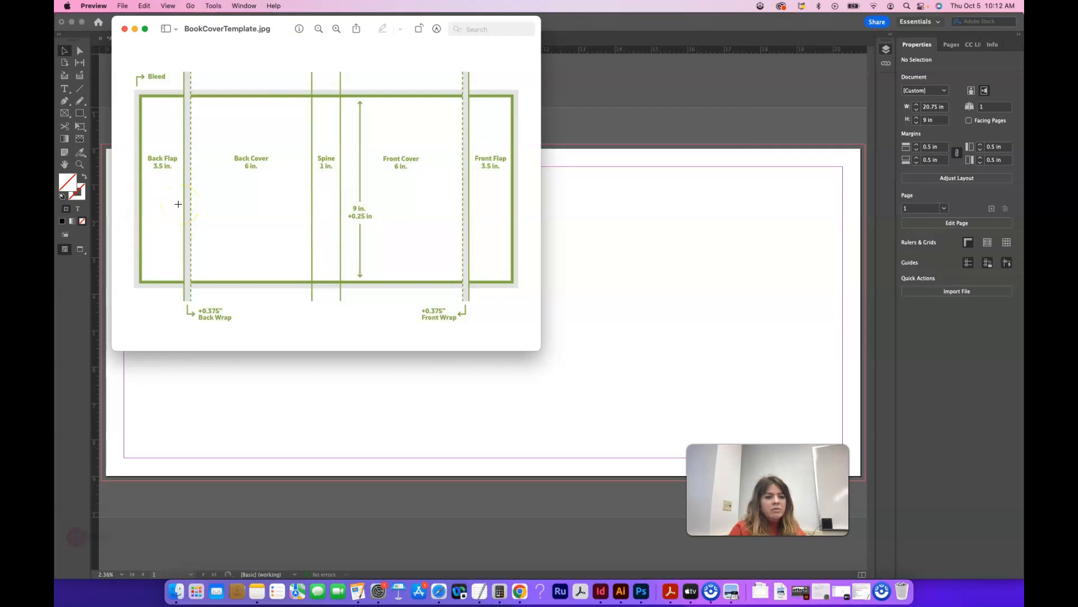
{"action": "left_click", "coordinate": [177, 433]}
{"action": "key", "text": "w"}
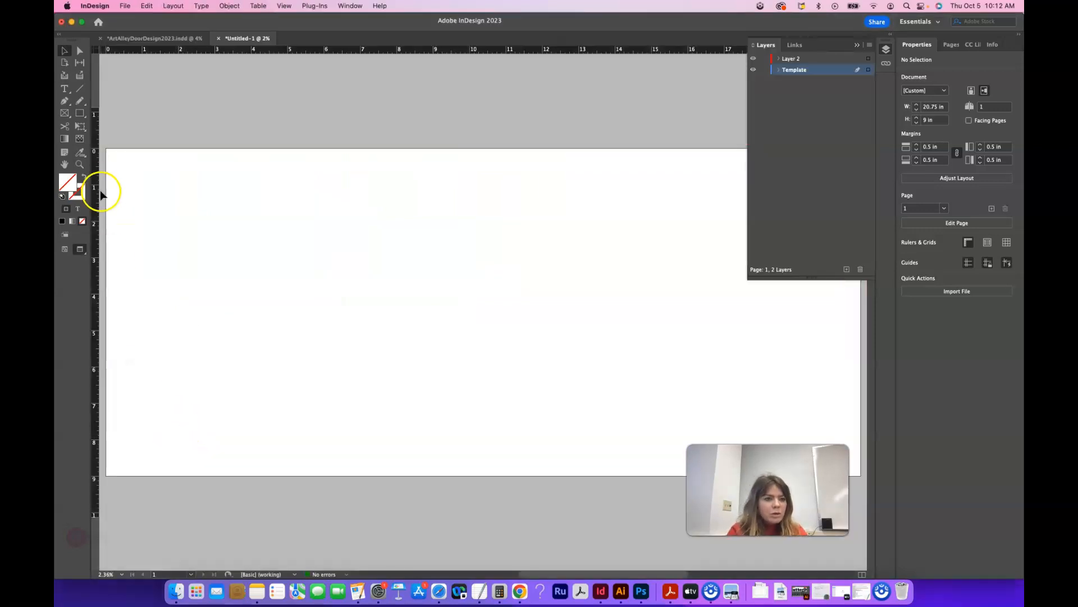
{"action": "left_click_drag", "start_coordinate": [106, 151], "coordinate": [184, 473]}
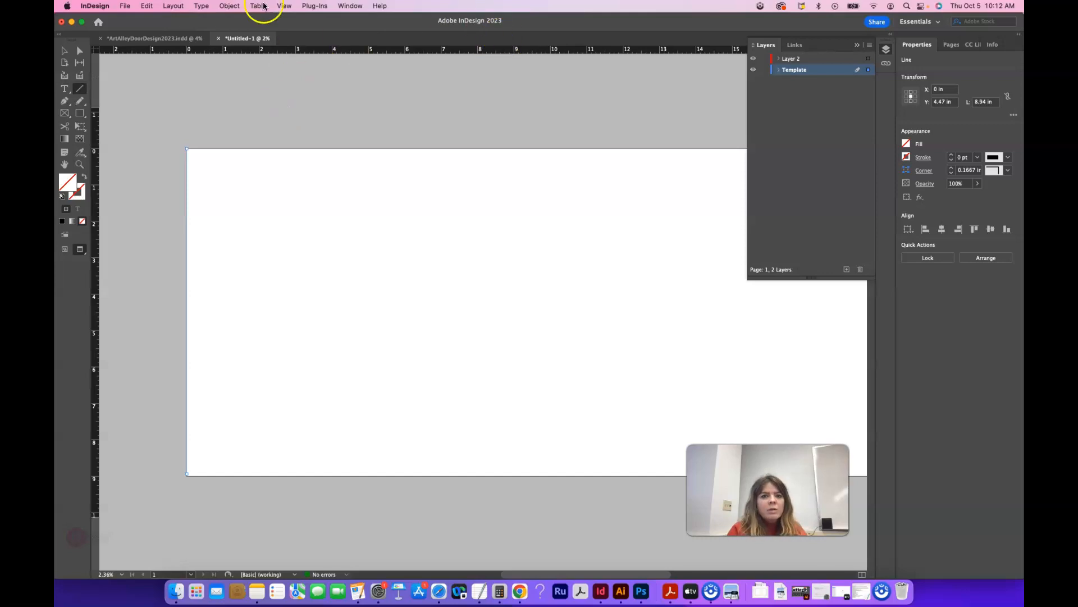
- Change to the Essentials Classic workspace and apply the default fill and stroke to the vertical line
{"action": "left_click", "coordinate": [350, 5]}
{"action": "mouse_move", "coordinate": [355, 32]}
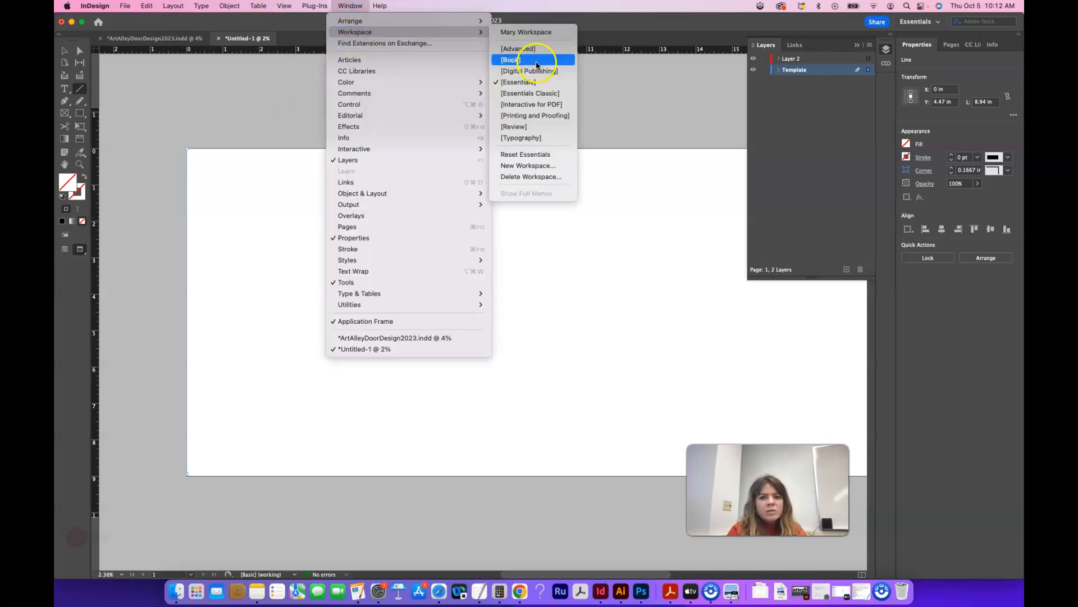
{"action": "left_click", "coordinate": [537, 93]}
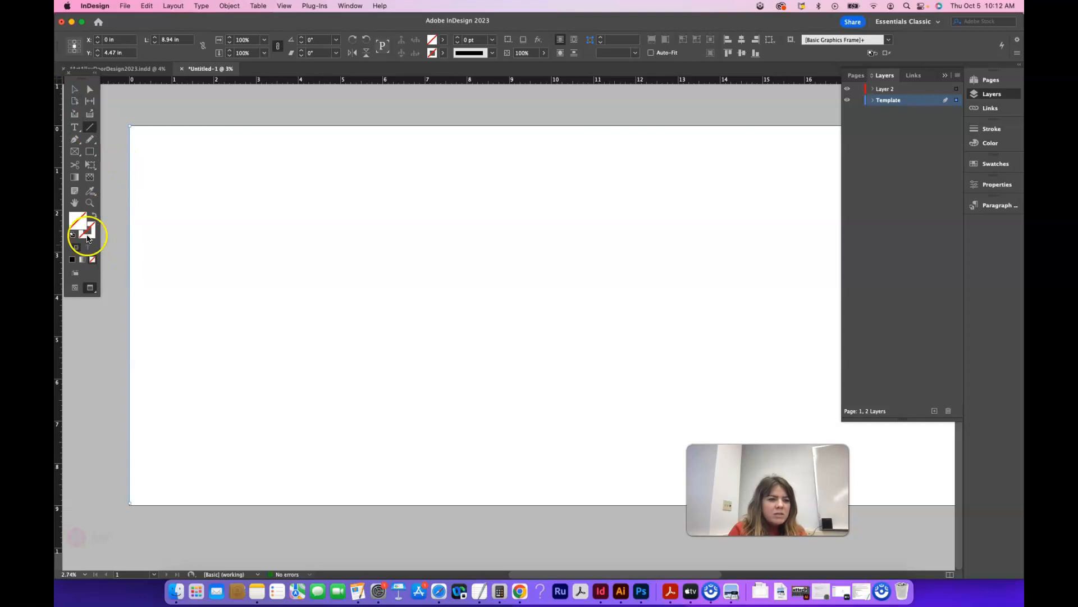
{"action": "left_click", "coordinate": [72, 234]}
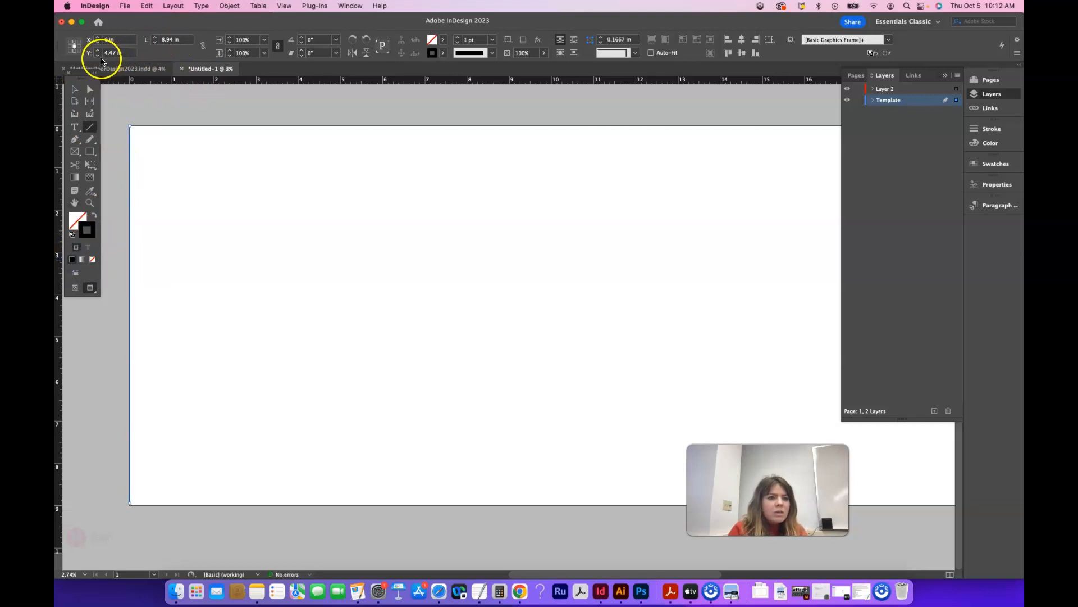
- Move the vertical line 3.5 in to the right by adding 3.5 to its X position
{"action": "left_click", "coordinate": [79, 90]}
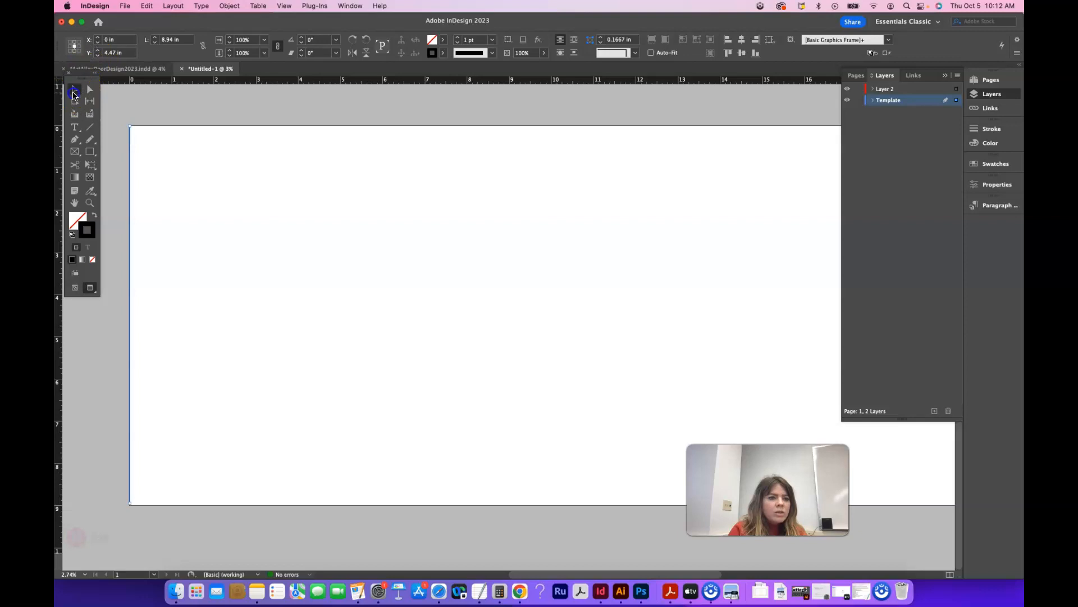
{"action": "left_click", "coordinate": [97, 40]}
{"action": "left_click", "coordinate": [99, 44]}
{"action": "left_click", "coordinate": [109, 42]}
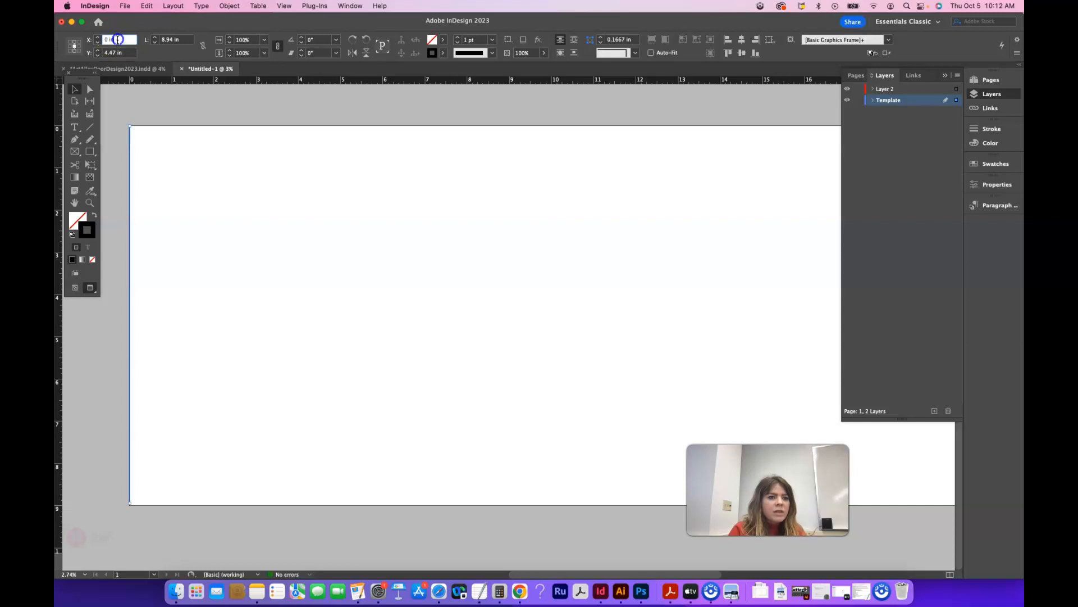
{"action": "type", "text": "+"}
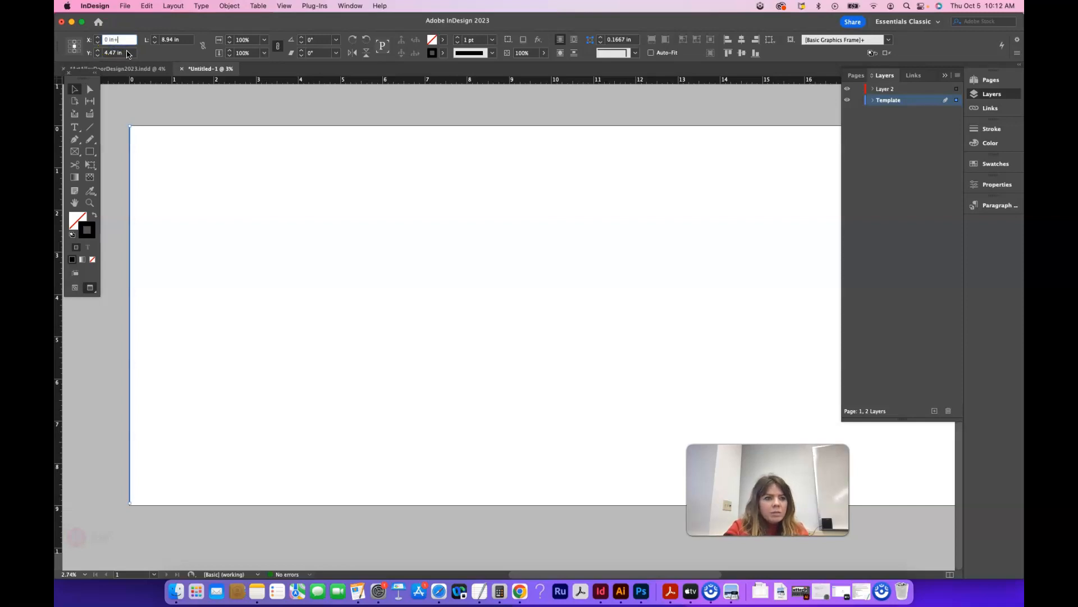
{"action": "type", "text": "3.5"}
{"action": "key", "text": "Return"}
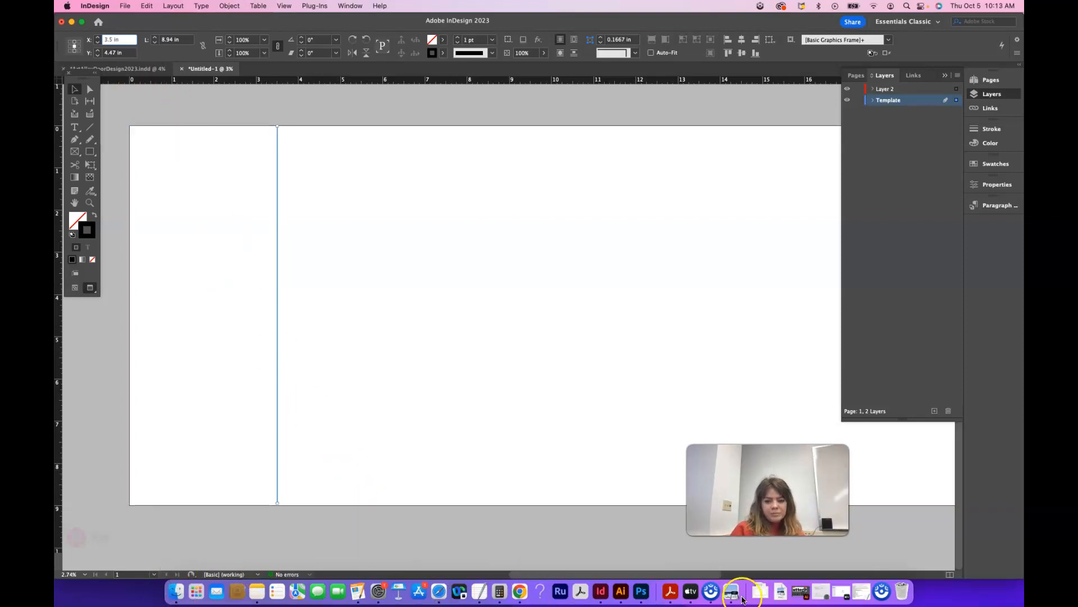
- Check the back wrap width in BookCoverTemplate.jpg and place a copy of the line 0.375 in to the right of the back flap fold
{"action": "left_click", "coordinate": [783, 595]}
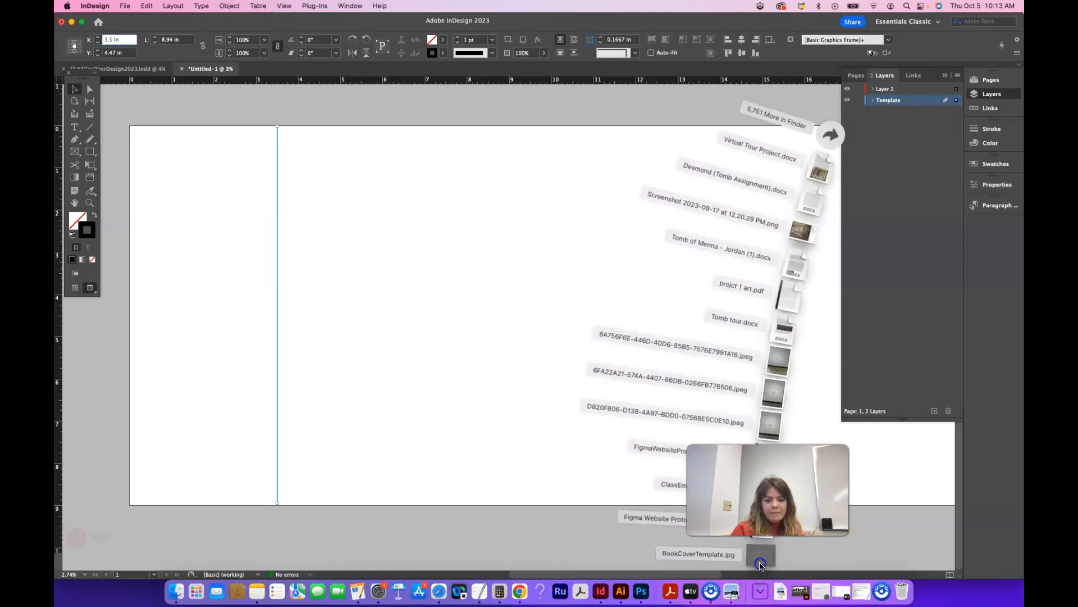
{"action": "left_click", "coordinate": [760, 554]}
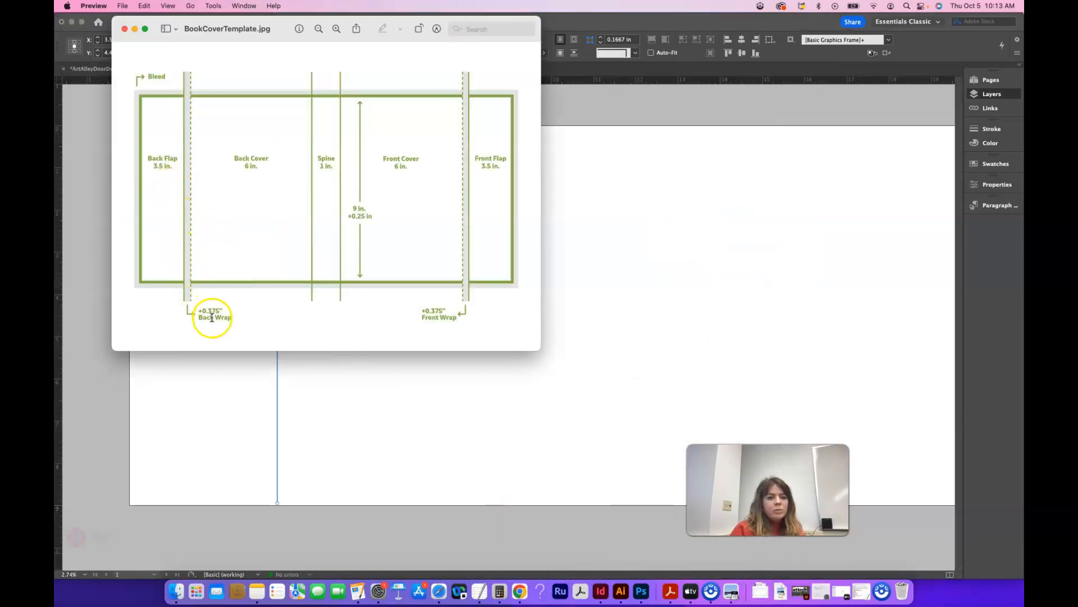
{"action": "left_click", "coordinate": [86, 163]}
{"action": "mouse_move", "coordinate": [276, 234]}
{"action": "left_mouse_down"}
{"action": "mouse_move", "coordinate": [291, 233]}
{"action": "mouse_move", "coordinate": [278, 232]}
{"action": "left_mouse_up"}
{"action": "left_click", "coordinate": [122, 39]}
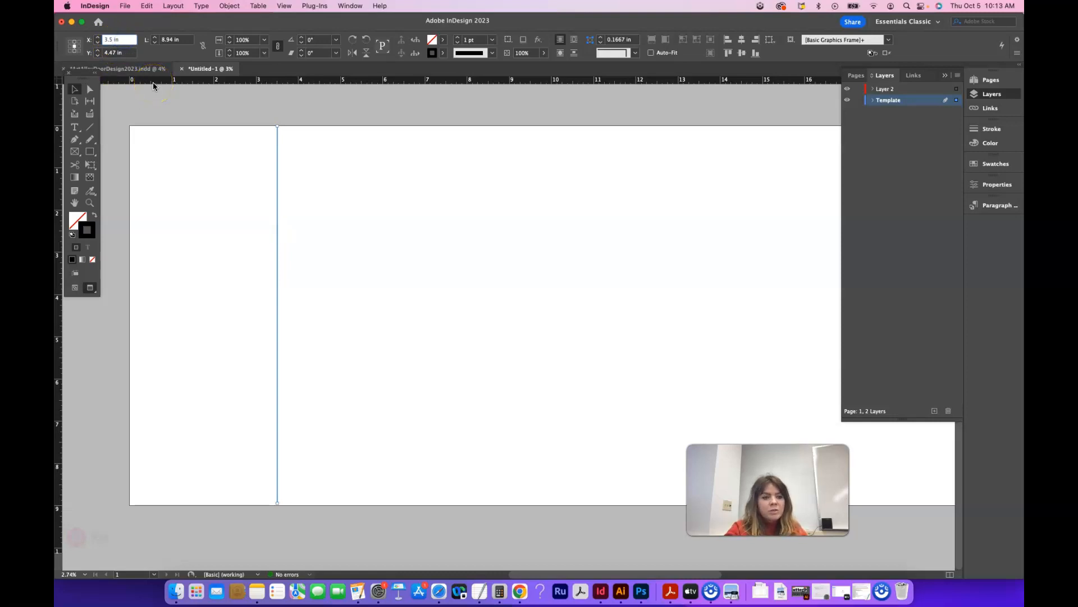
{"action": "type", "text": "+"}
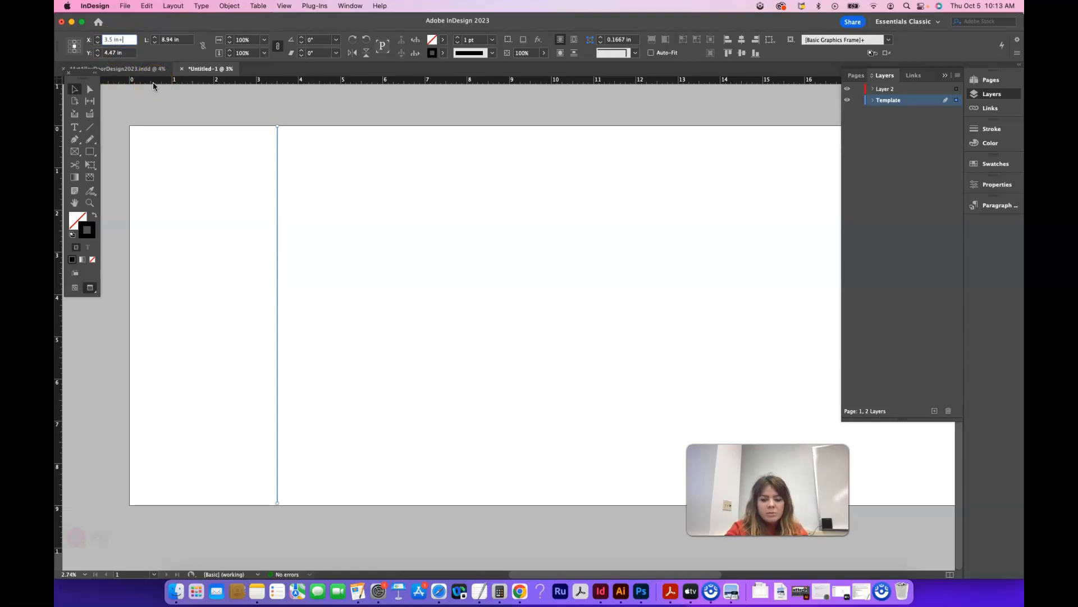
{"action": "type", "text": ".375"}
{"action": "key", "text": "alt+Return"}
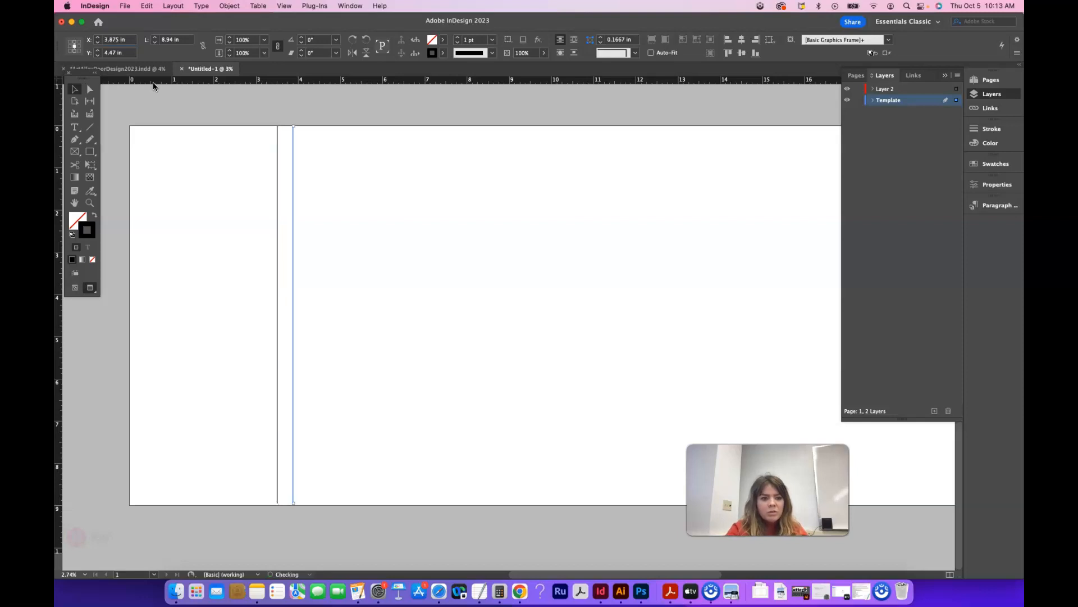
- Duplicate the back wrap line and set the copy's X position to 3.875 in
{"action": "mouse_move", "coordinate": [293, 224]}
{"action": "left_mouse_down"}
{"action": "mouse_move", "coordinate": [320, 224]}
{"action": "mouse_move", "coordinate": [302, 225]}
{"action": "left_mouse_up"}
{"action": "left_click", "coordinate": [294, 223]}
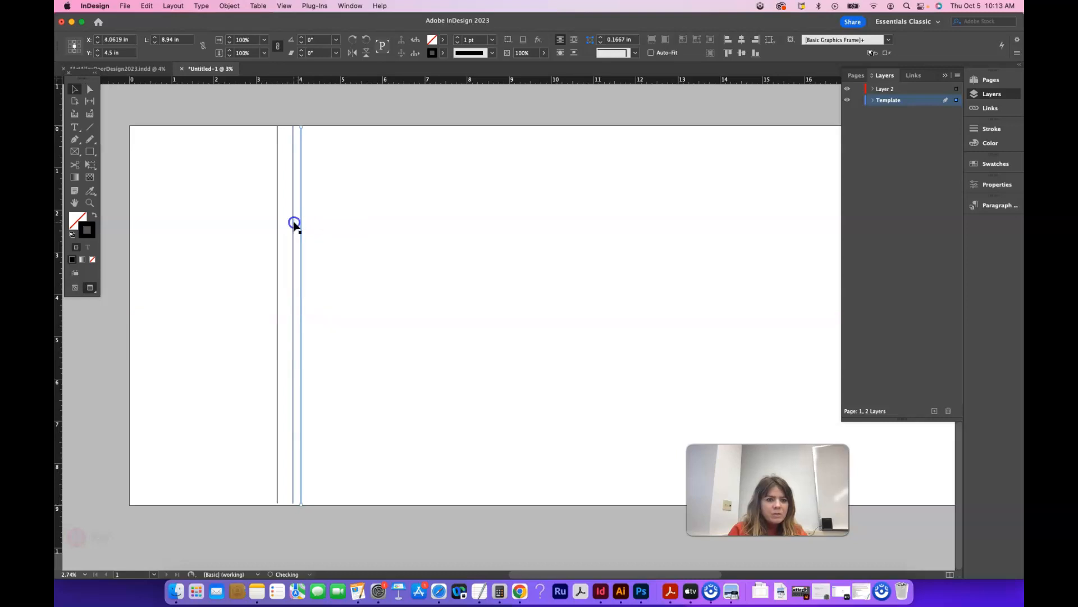
{"action": "left_click", "coordinate": [129, 40]}
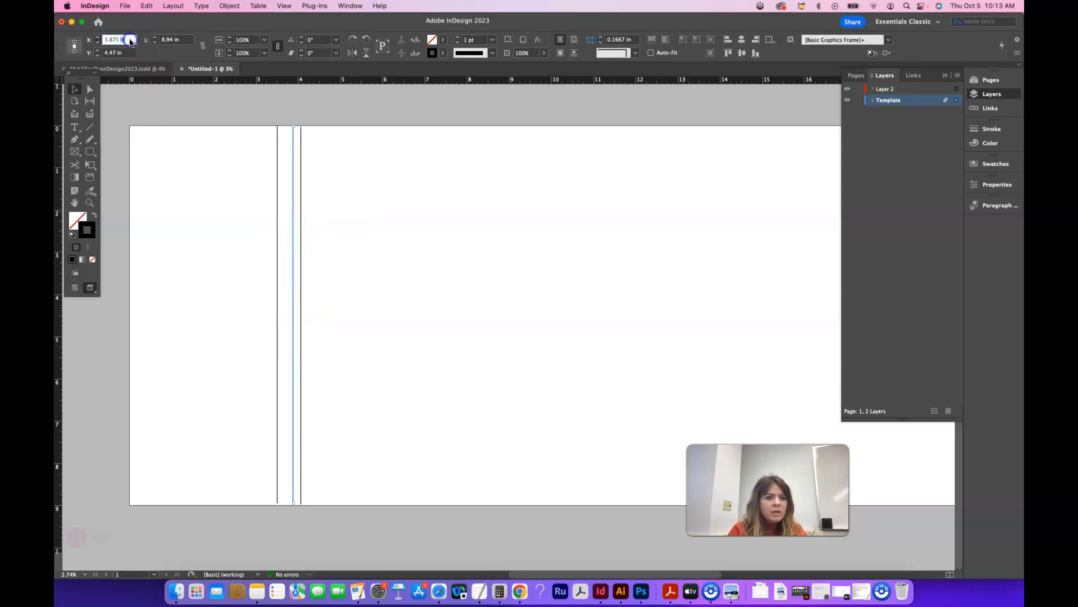
{"action": "left_click", "coordinate": [301, 159]}
{"action": "left_click", "coordinate": [125, 41]}
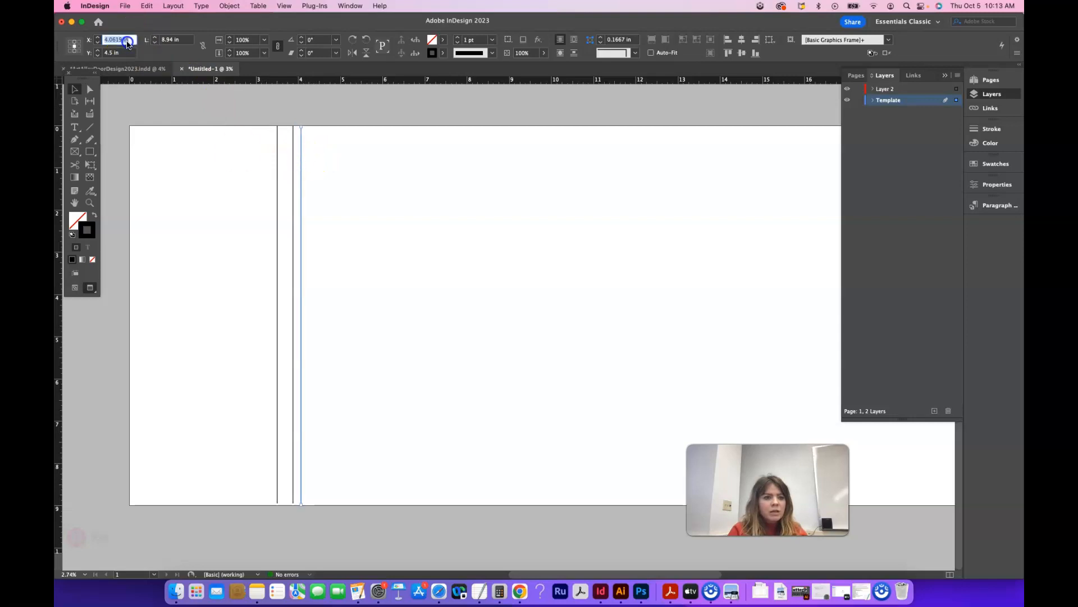
{"action": "type", "text": "3.875"}
{"action": "key", "text": "Return"}
{"action": "left_click", "coordinate": [131, 40]}
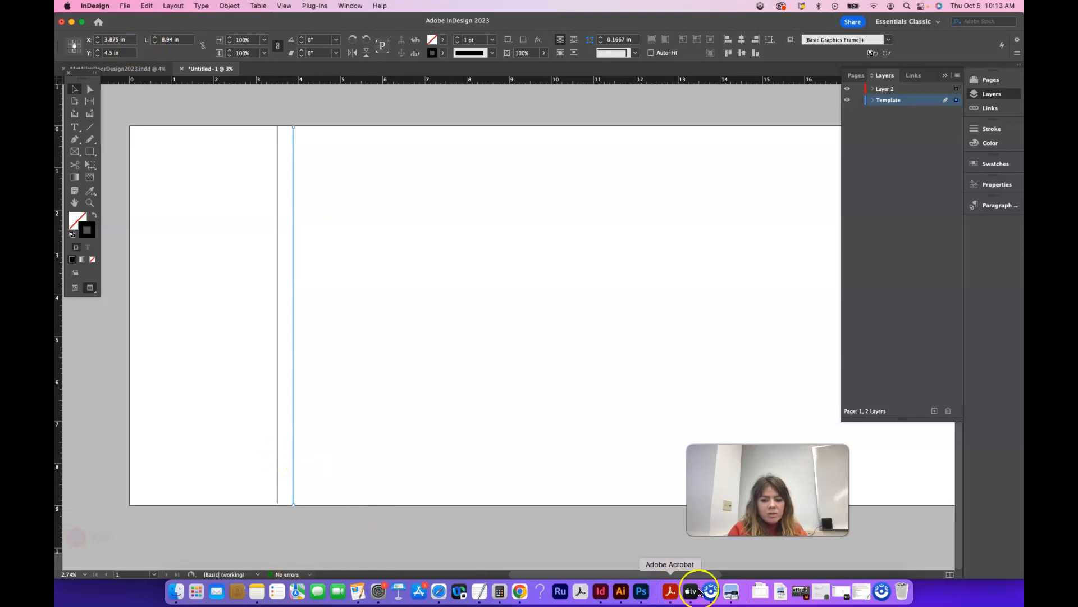
- Check the back cover width in BookCoverTemplate.jpg and place a copy of the back wrap line 6 in farther right
{"action": "left_click", "coordinate": [756, 594]}
{"action": "left_click", "coordinate": [758, 551]}
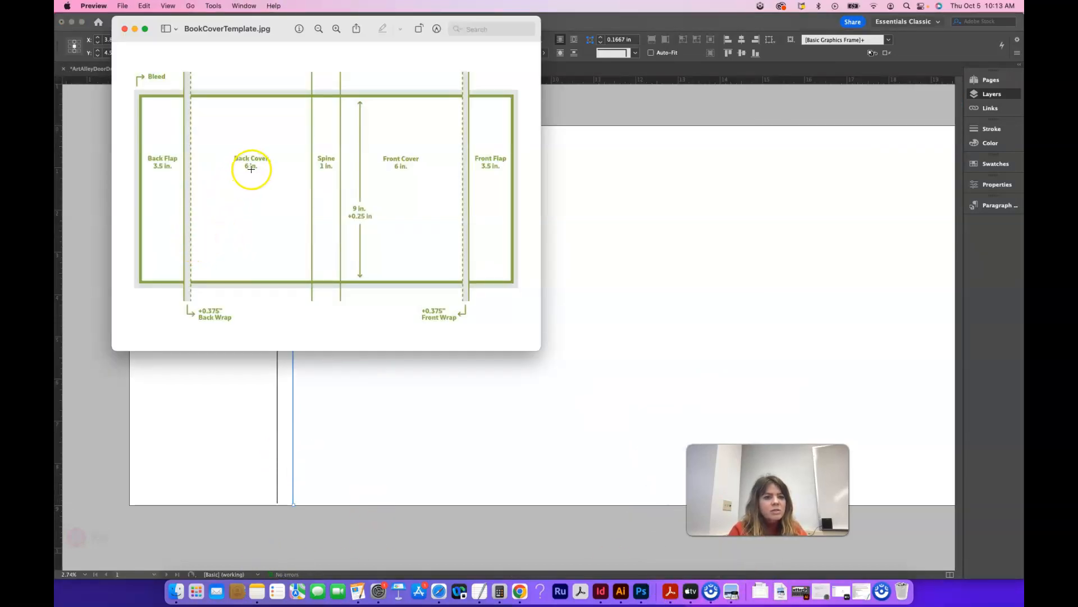
{"action": "left_click", "coordinate": [381, 412]}
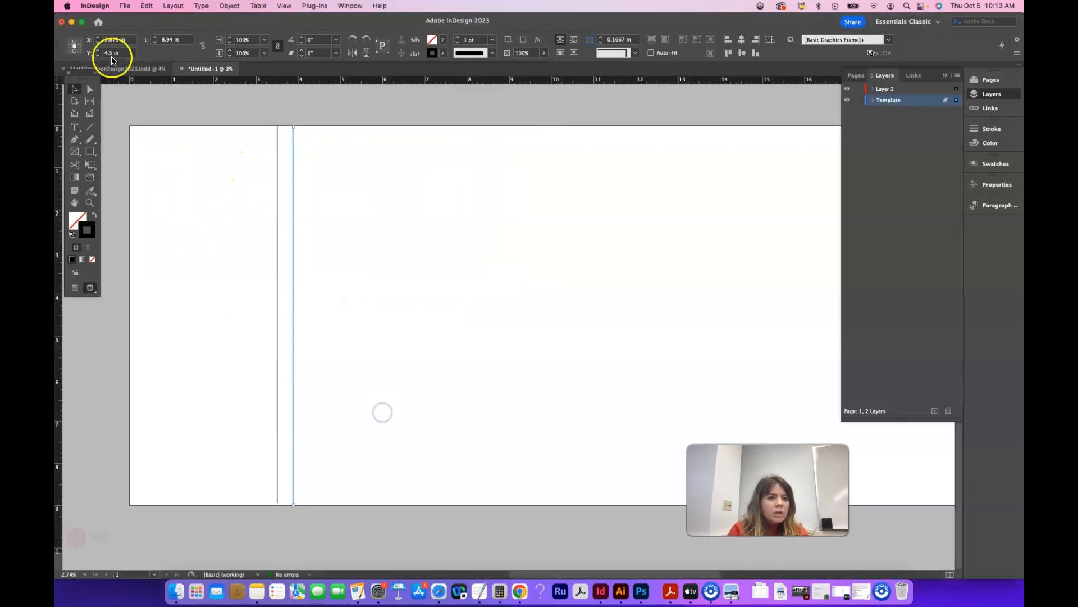
{"action": "left_click", "coordinate": [130, 40]}
{"action": "type", "text": "+6"}
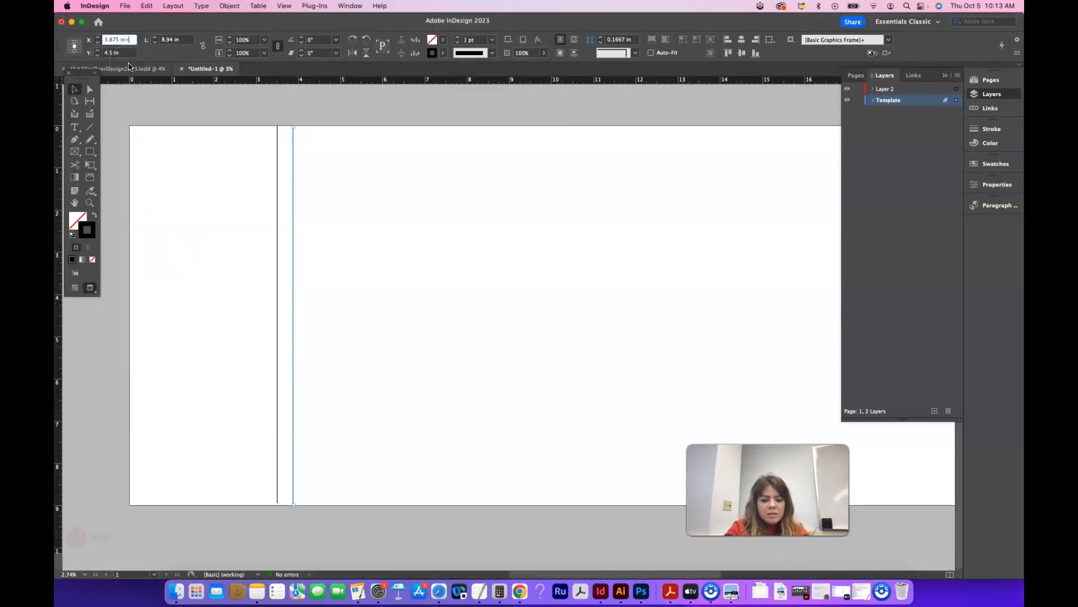
{"action": "key", "text": "alt+Return"}
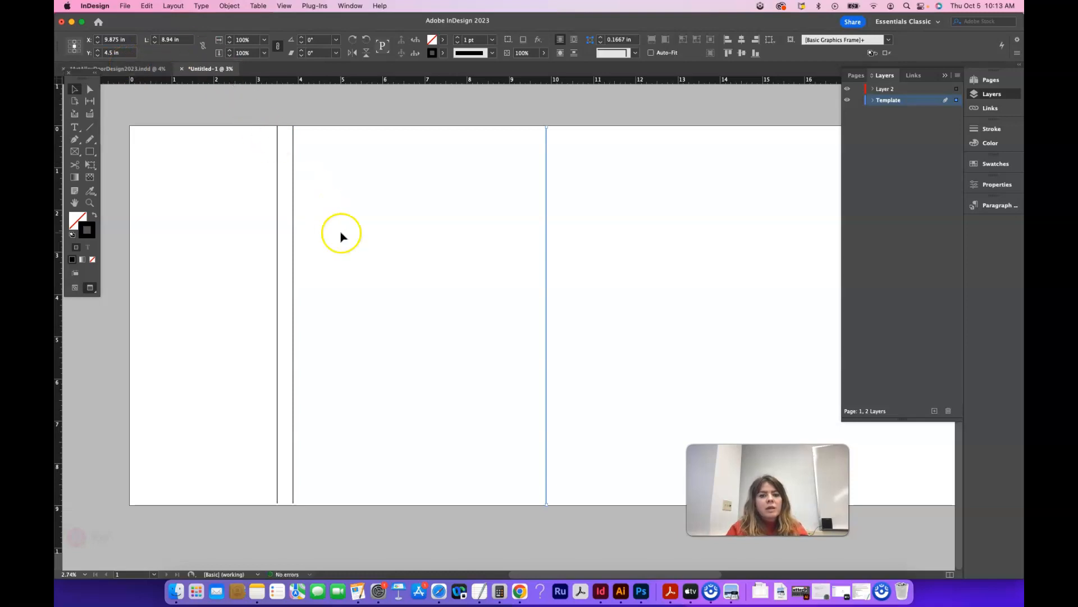
- Duplicate the line between the back cover and spine, and set the copy's X position to 9.875 in
{"action": "scroll", "coordinate": [341, 236], "scroll_direction": "right", "scroll_amount": 2}
{"action": "scroll", "coordinate": [341, 236], "scroll_direction": "right", "scroll_amount": 2}
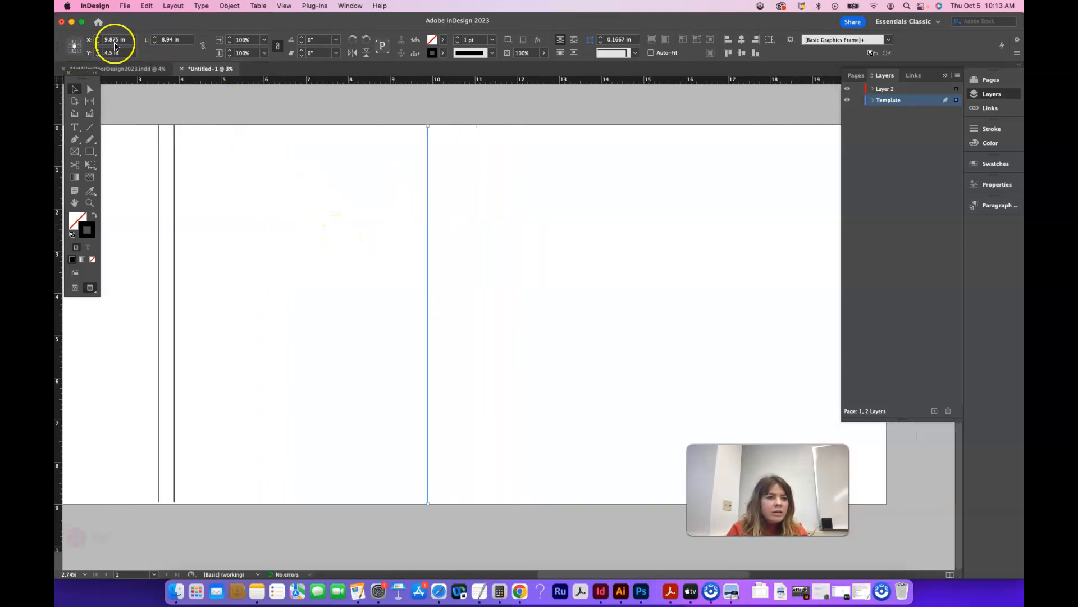
{"action": "left_click", "coordinate": [126, 41]}
{"action": "triple_click", "coordinate": [127, 40]}
{"action": "key", "text": "super+c"}
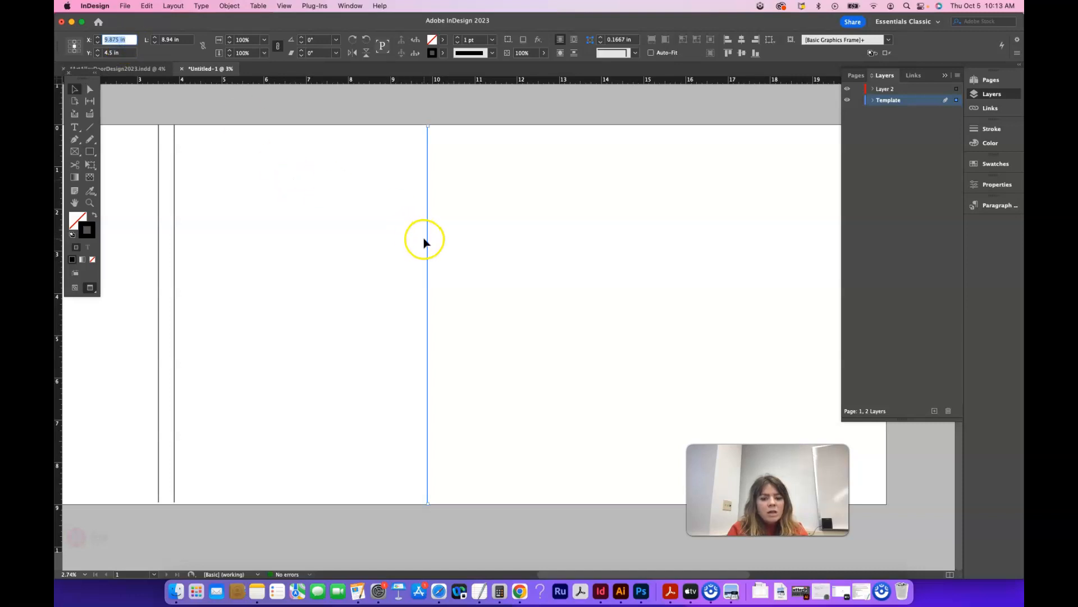
{"action": "left_click_drag", "start_coordinate": [427, 241], "coordinate": [448, 246]}
{"action": "triple_click", "coordinate": [128, 42]}
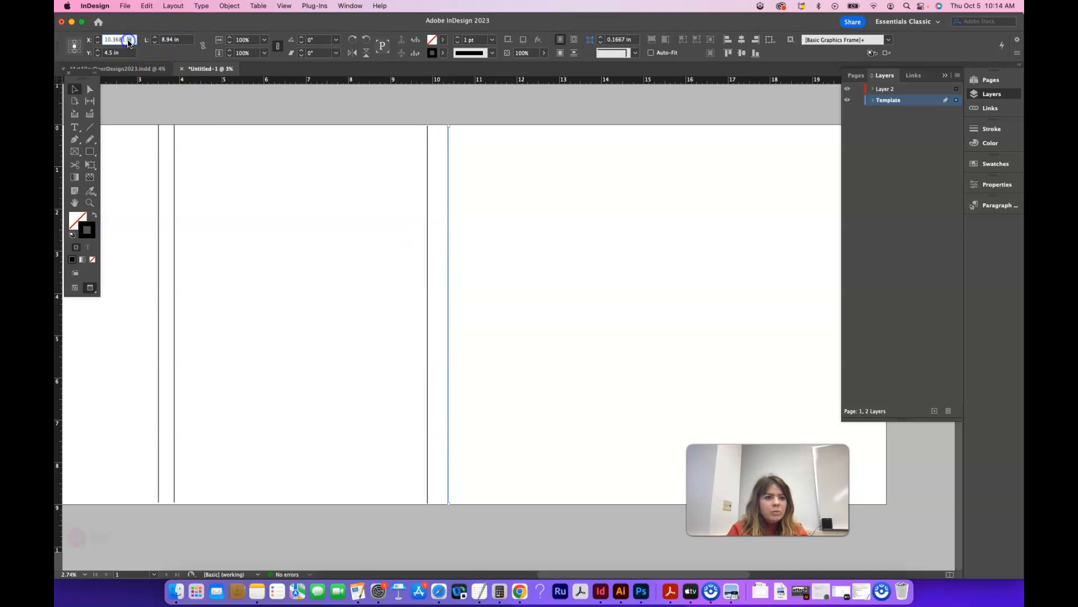
{"action": "key", "text": "super+v"}
{"action": "key", "text": "Return"}
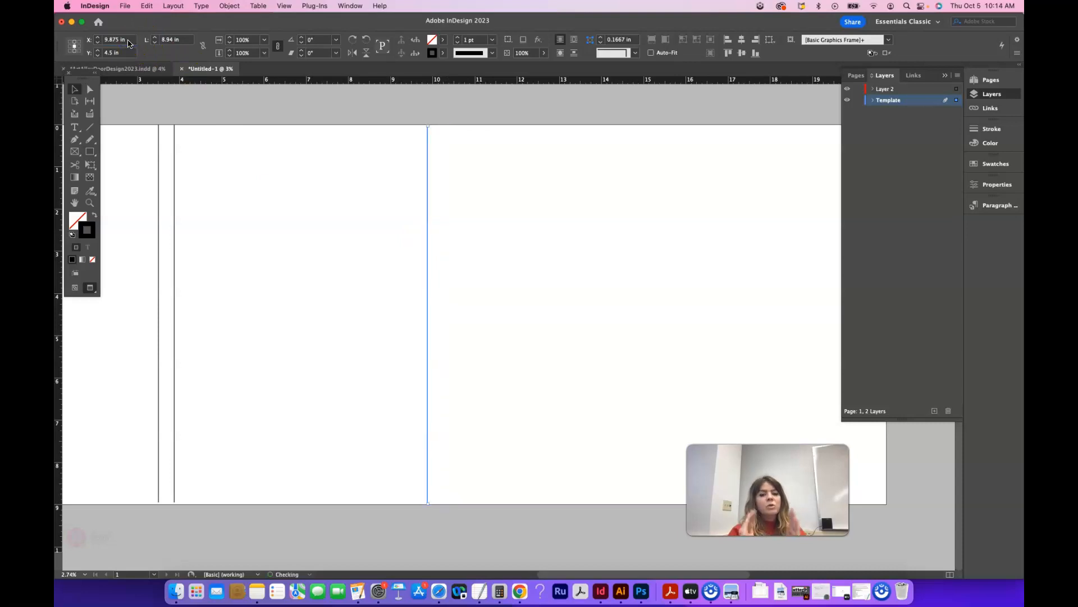
- Move the duplicated line 1 in to the right by adding 1 to its X position, marking the spine width
{"action": "left_click", "coordinate": [128, 43]}
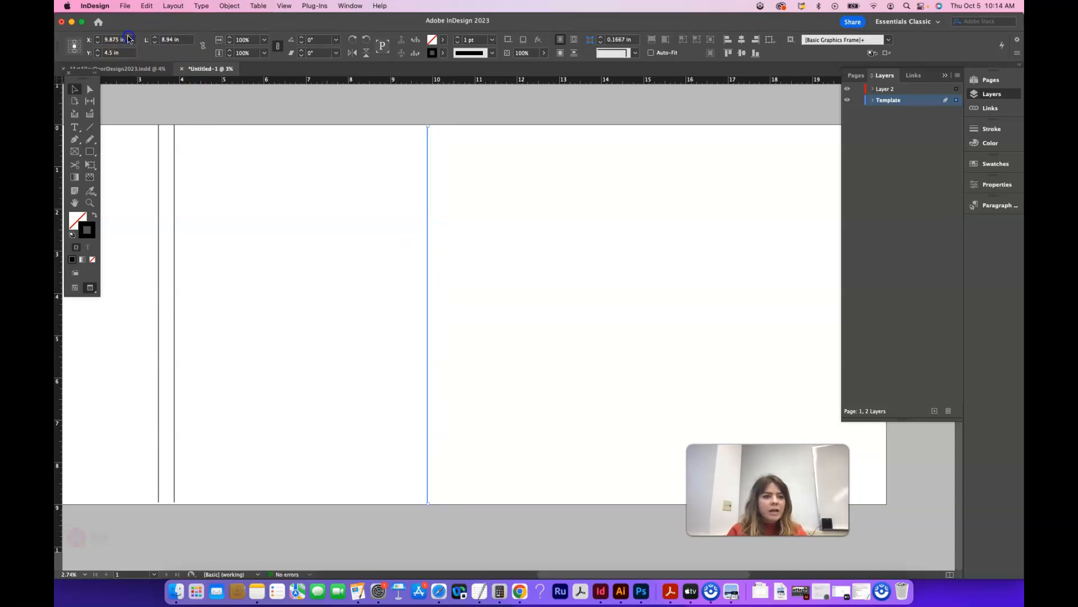
{"action": "type", "text": "+1"}
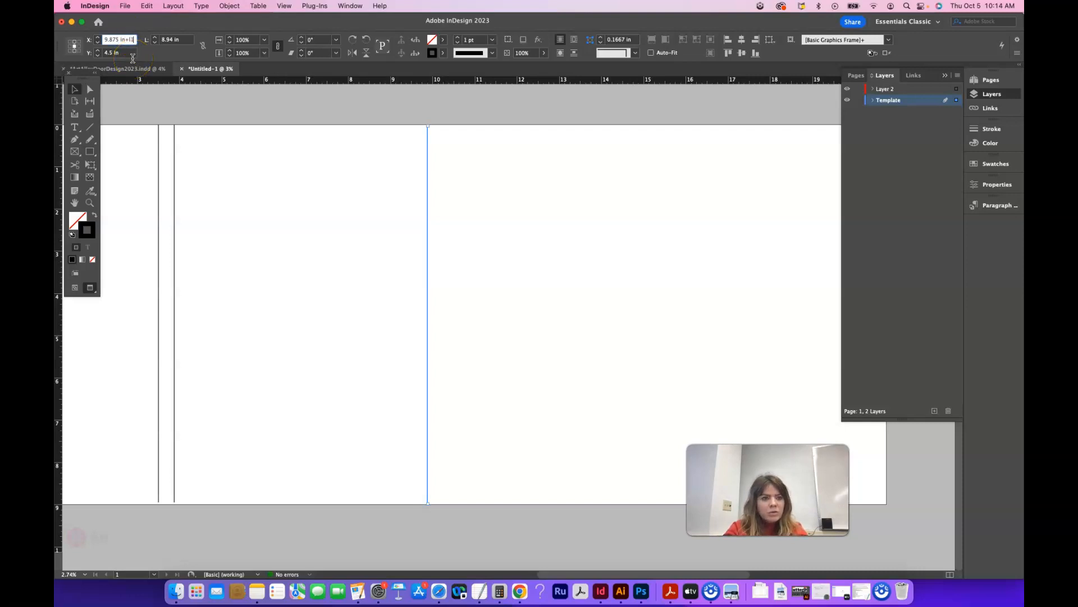
{"action": "key", "text": "alt+Return"}
{"action": "left_click", "coordinate": [264, 149]}
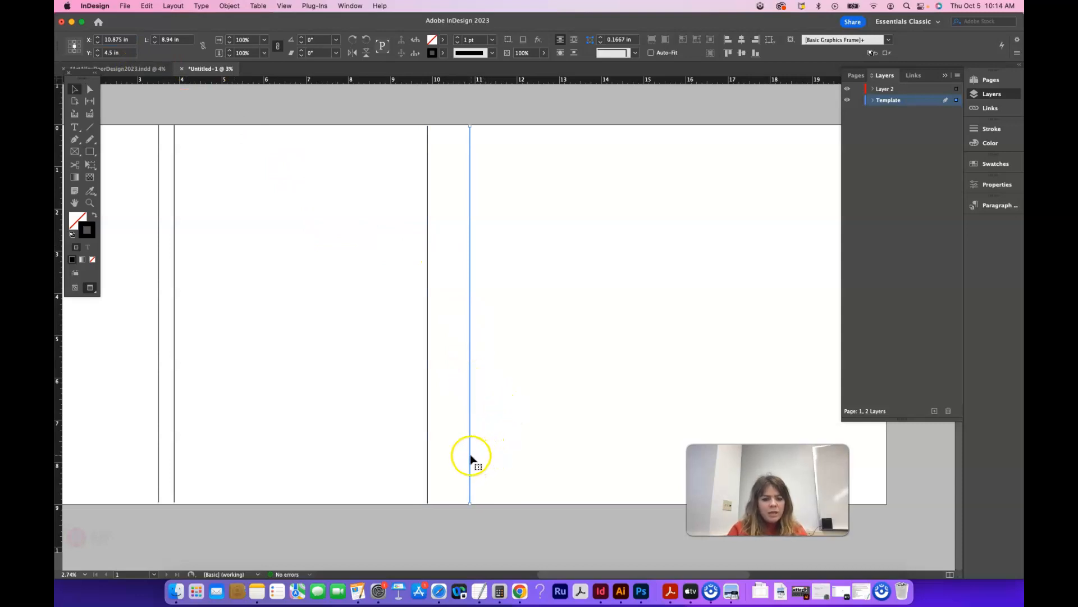
- Duplicate the line on the spine's front-cover side and place the copy 6 in to the right of 10.875 in
{"action": "left_click", "coordinate": [129, 40]}
{"action": "key", "text": "super+c"}
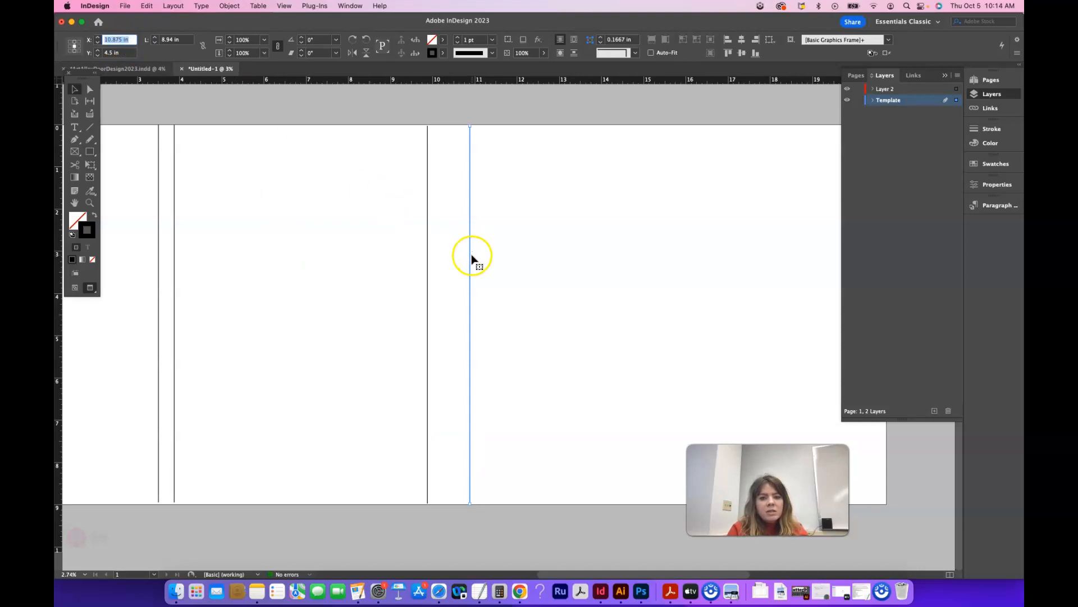
{"action": "left_click_drag", "start_coordinate": [472, 259], "coordinate": [482, 259]}
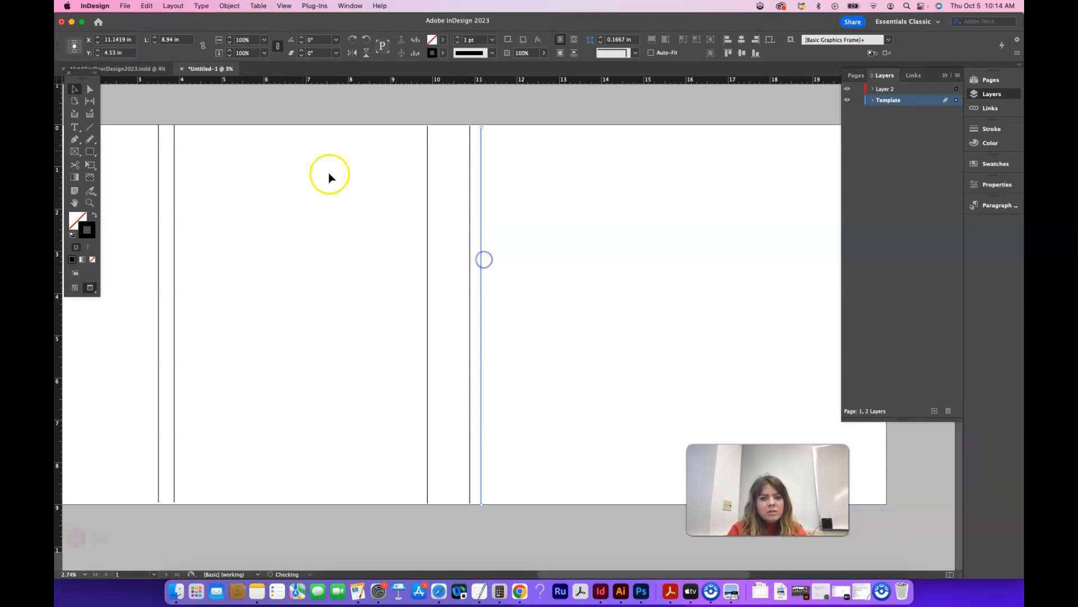
{"action": "triple_click", "coordinate": [128, 40]}
{"action": "key", "text": "super+v"}
{"action": "key", "text": "Return"}
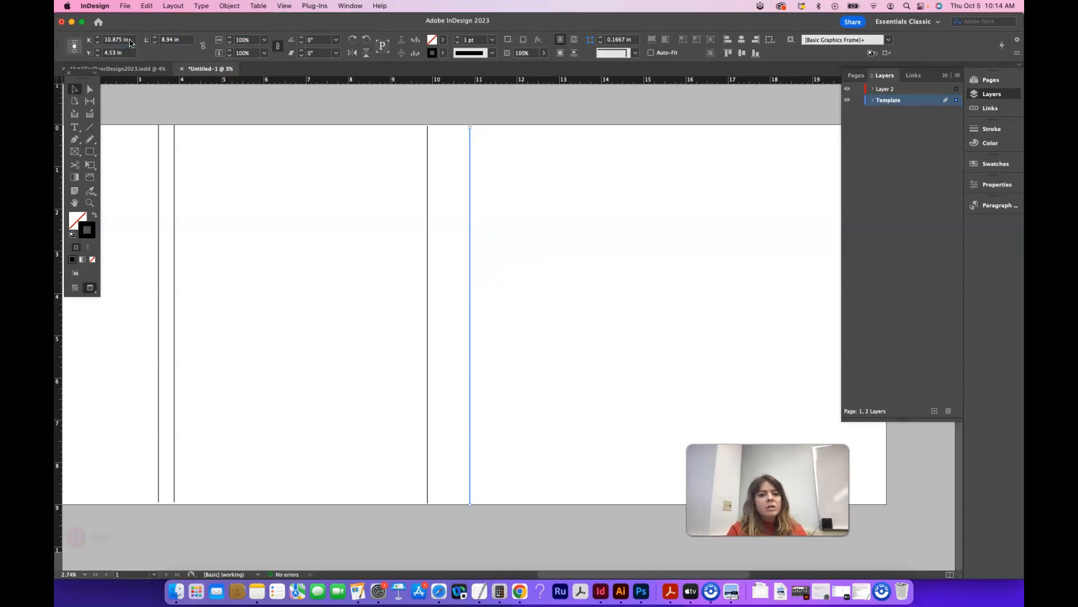
{"action": "left_click", "coordinate": [127, 39]}
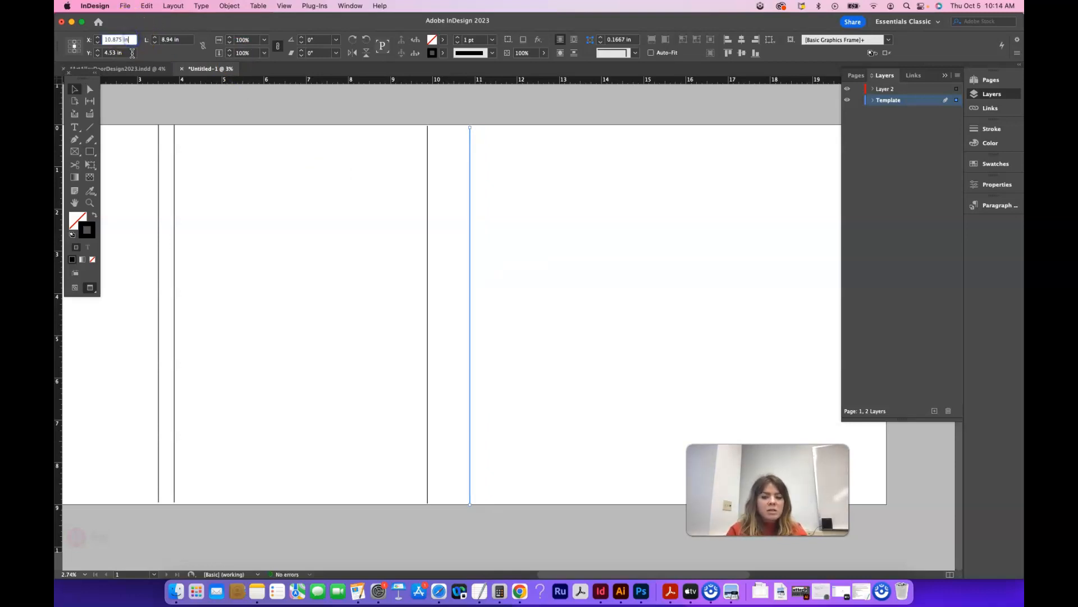
{"action": "type", "text": "+6"}
{"action": "key", "text": "Return"}
{"action": "left_click", "coordinate": [325, 98]}
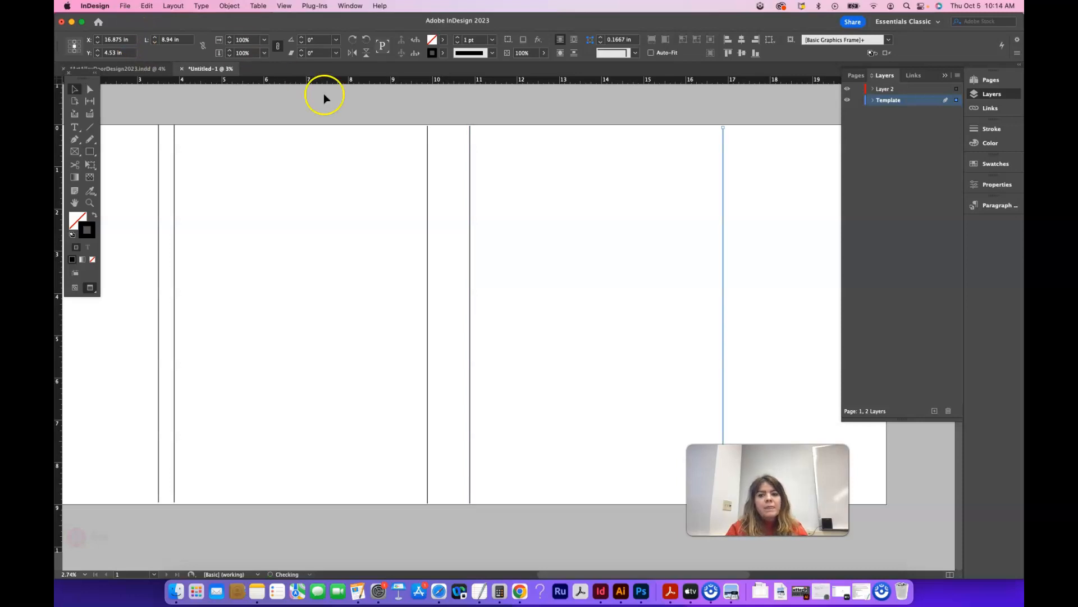
- Duplicate the front cover's outer line and place the copy 0.375 in to the right of 16.875 in for the front wrap
{"action": "scroll", "coordinate": [570, 235], "scroll_direction": "right", "scroll_amount": 5}
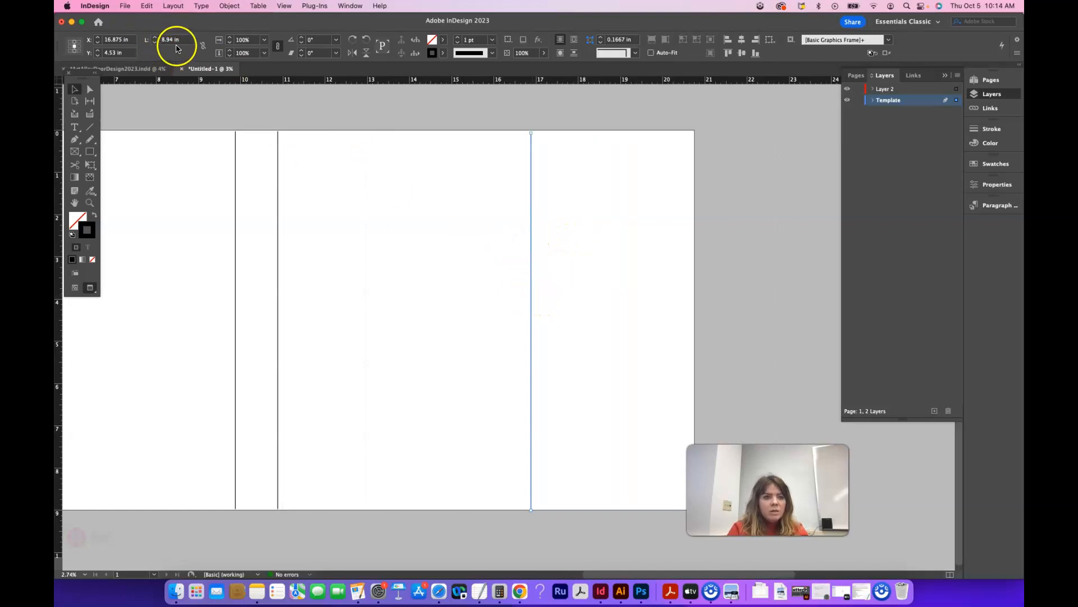
{"action": "triple_click", "coordinate": [130, 40]}
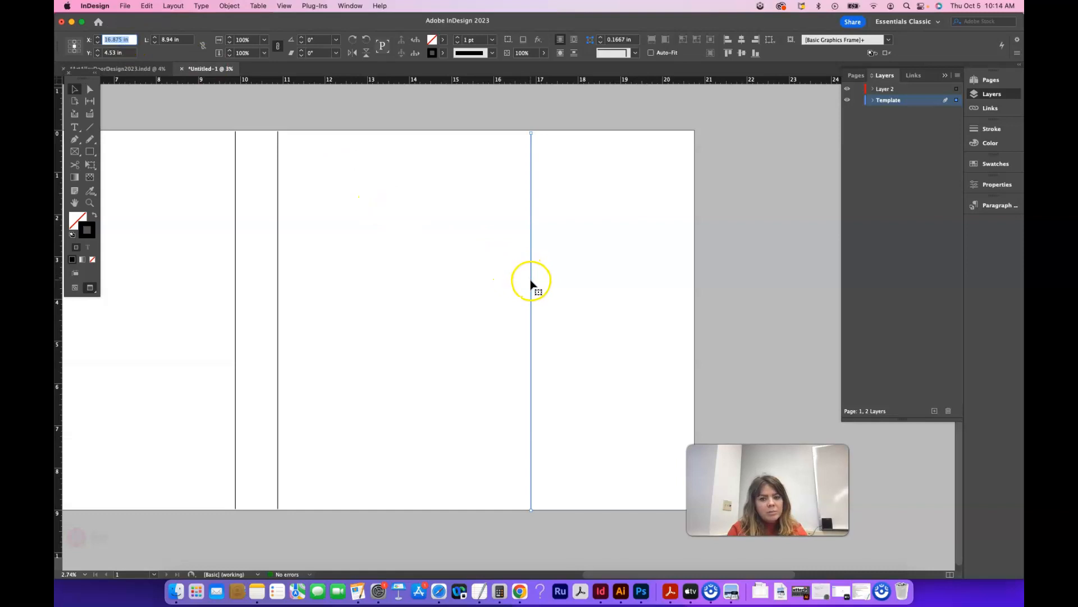
{"action": "left_click_drag", "start_coordinate": [532, 283], "coordinate": [545, 284]}
{"action": "triple_click", "coordinate": [131, 40]}
{"action": "type", "text": "16.875"}
{"action": "key", "text": "Return"}
{"action": "left_click", "coordinate": [130, 40]}
{"action": "type", "text": "+.375"}
{"action": "key", "text": "Return"}
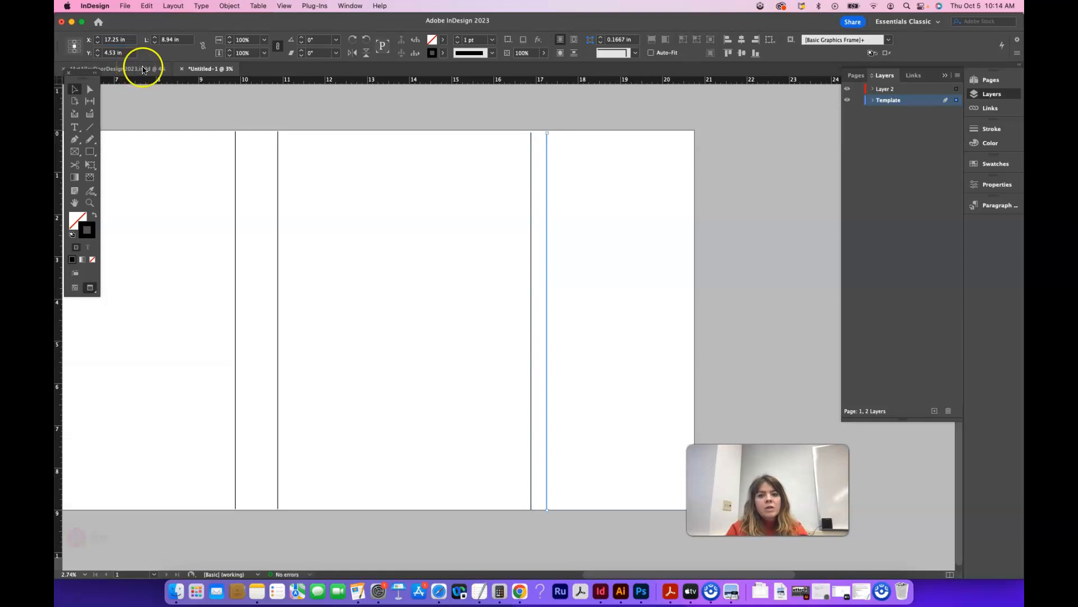
- Dock the floating toolbox and collapse the layer list to clear the view of the whole cover
{"action": "scroll", "coordinate": [344, 268], "scroll_direction": "left", "scroll_amount": 5}
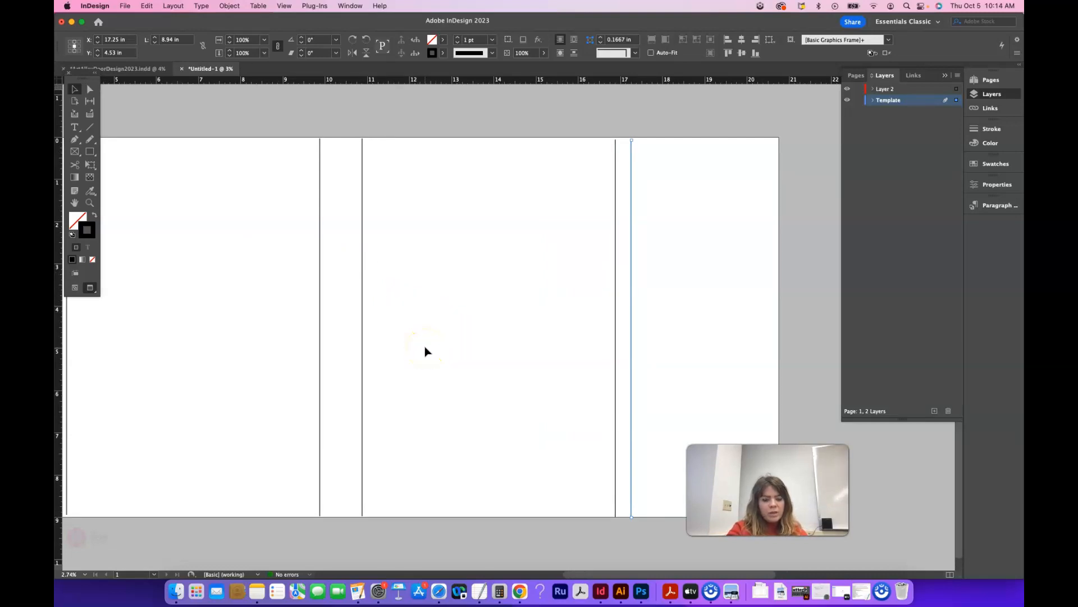
{"action": "scroll", "coordinate": [425, 352], "scroll_direction": "left", "scroll_amount": 5}
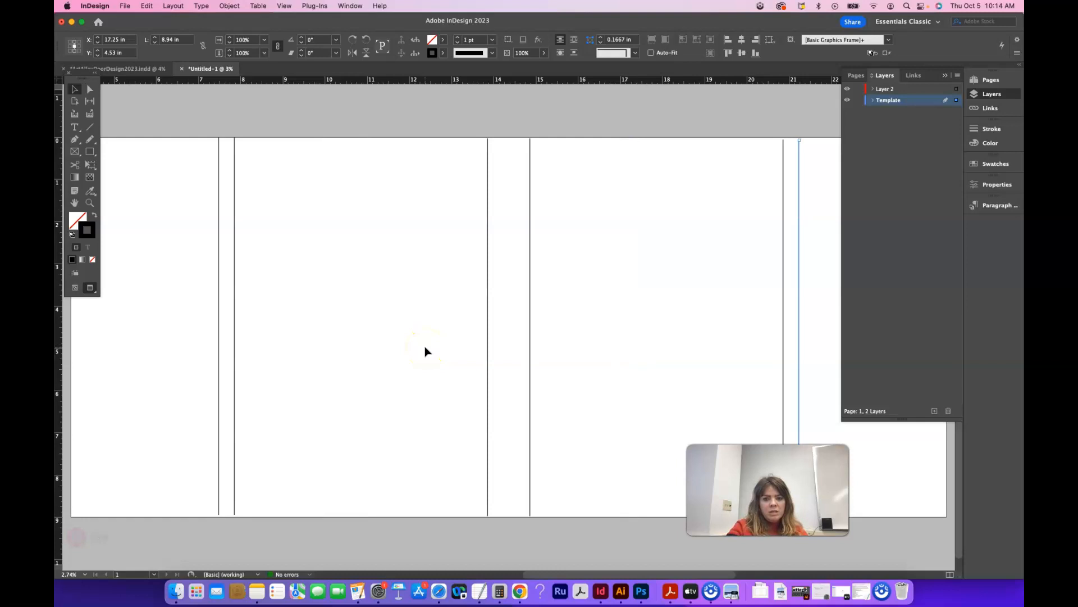
{"action": "left_click_drag", "start_coordinate": [79, 71], "coordinate": [61, 65]}
{"action": "left_click", "coordinate": [947, 78]}
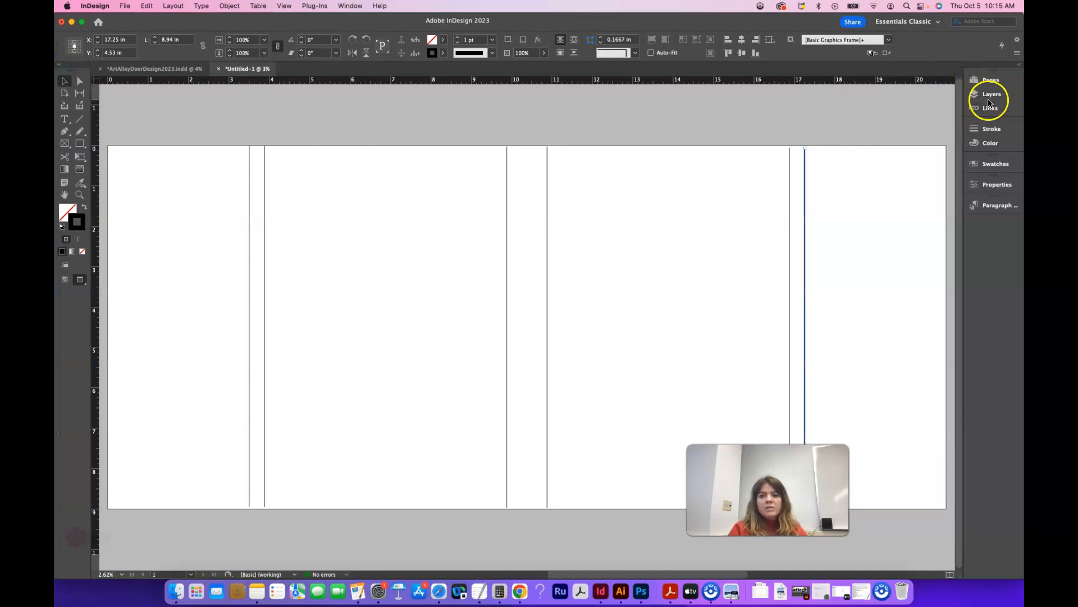
- Extend the upper ends of the front cover and spine fold lines past the page's upper edge
{"action": "left_click", "coordinate": [789, 160]}
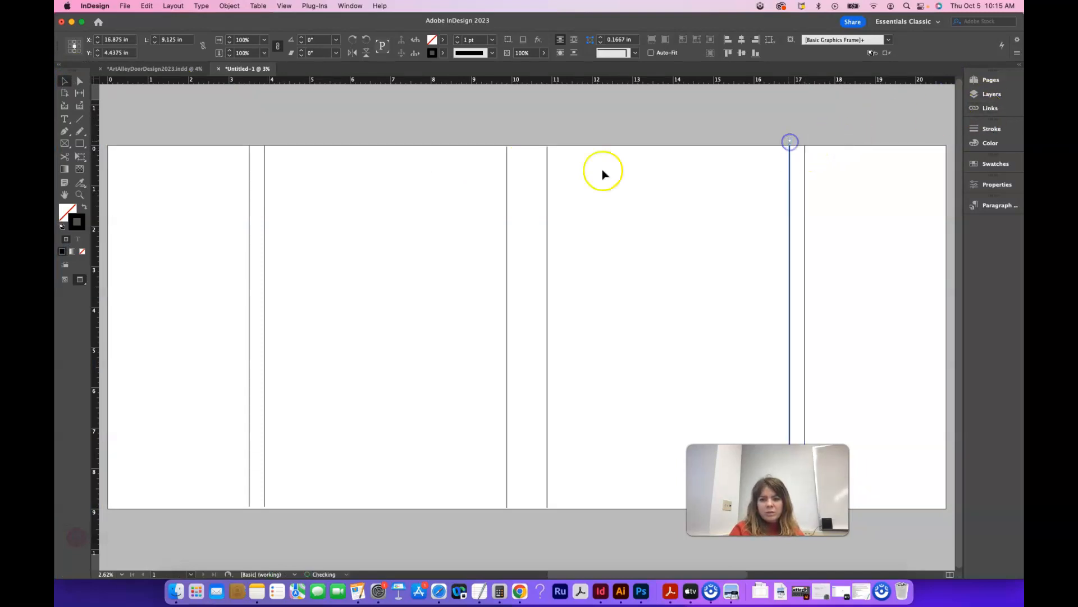
{"action": "left_click", "coordinate": [548, 160]}
{"action": "left_click_drag", "start_coordinate": [546, 146], "coordinate": [546, 137]}
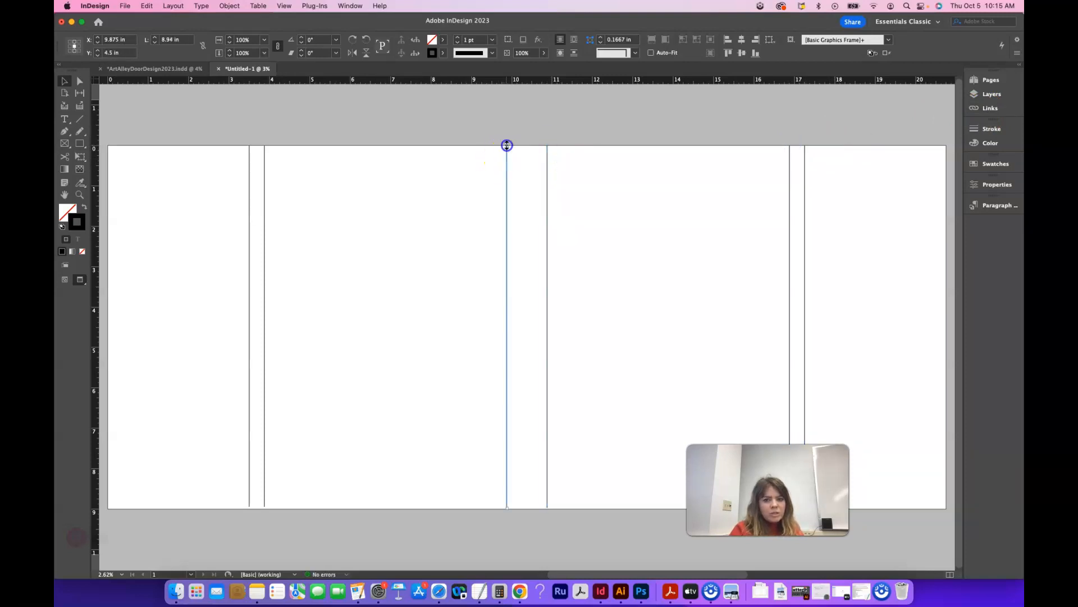
{"action": "left_click", "coordinate": [265, 157]}
{"action": "left_click", "coordinate": [311, 120]}
{"action": "left_click_drag", "start_coordinate": [752, 468], "coordinate": [663, 489]}
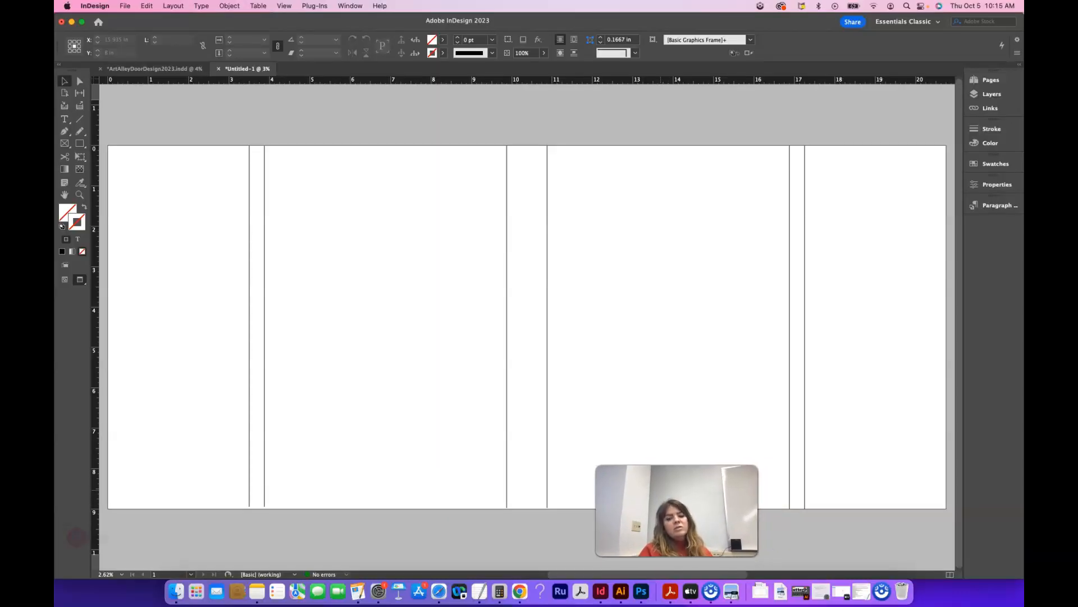
- Compare the placed fold lines with the flap, wrap, cover and spine sections in BookCoverTemplate.jpg
{"action": "left_click", "coordinate": [249, 416]}
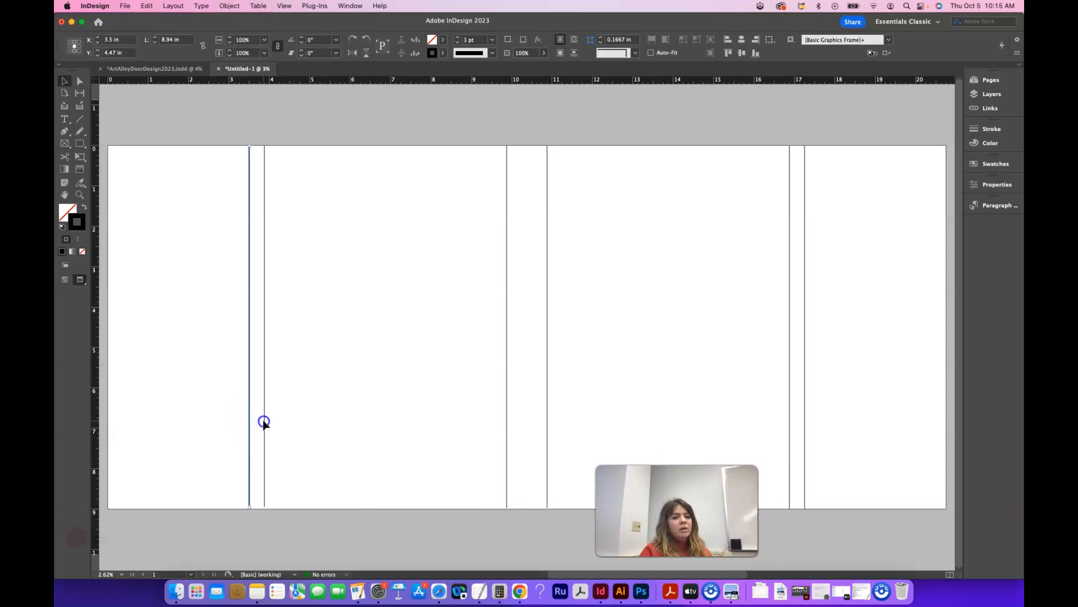
{"action": "left_click", "coordinate": [263, 423]}
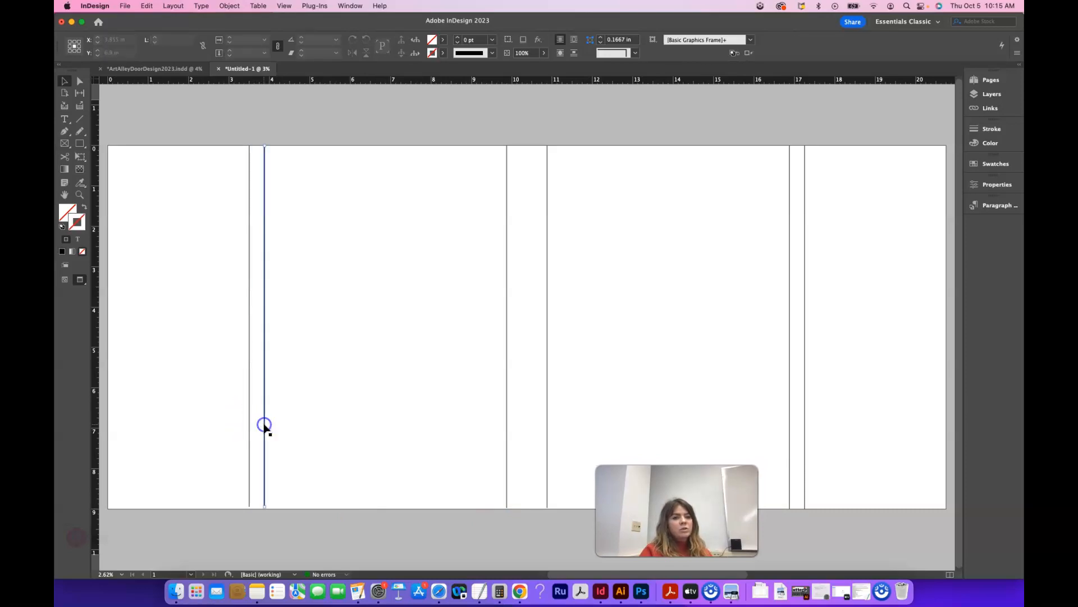
{"action": "left_click", "coordinate": [509, 373]}
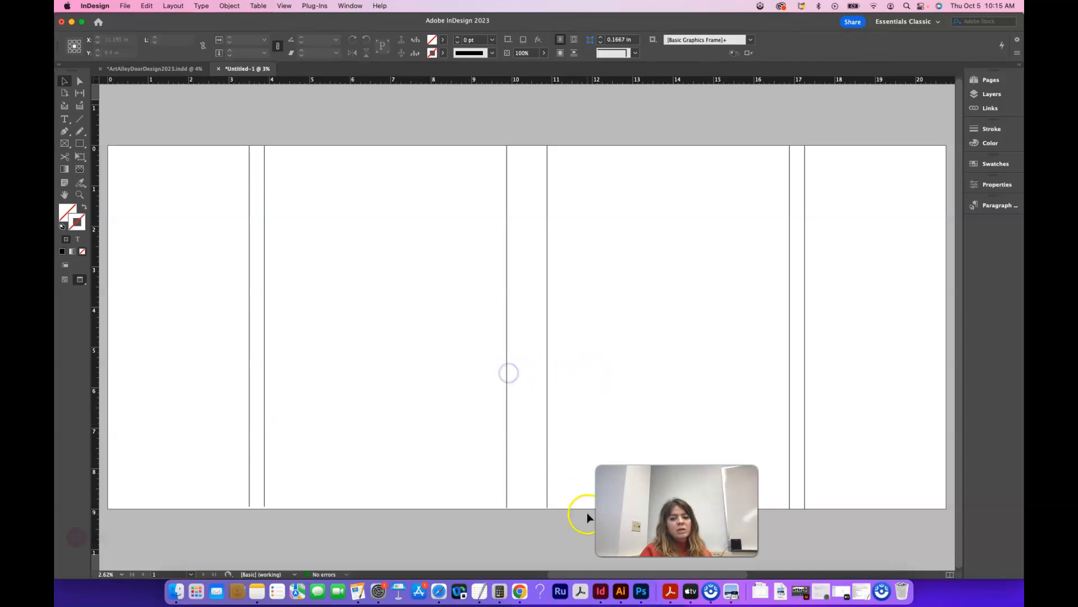
{"action": "left_click", "coordinate": [801, 591]}
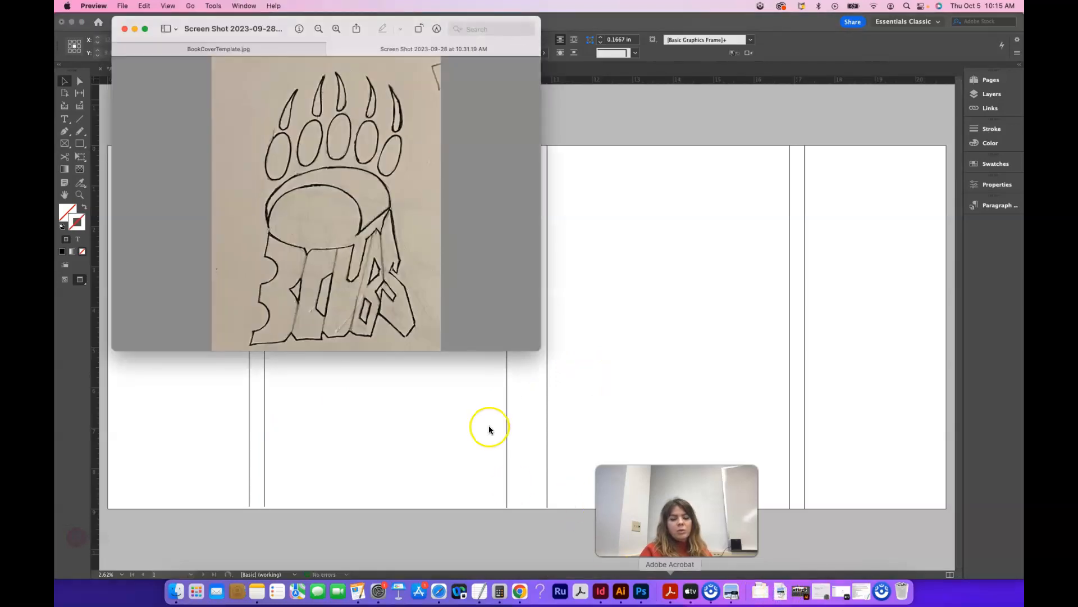
{"action": "left_click", "coordinate": [333, 49]}
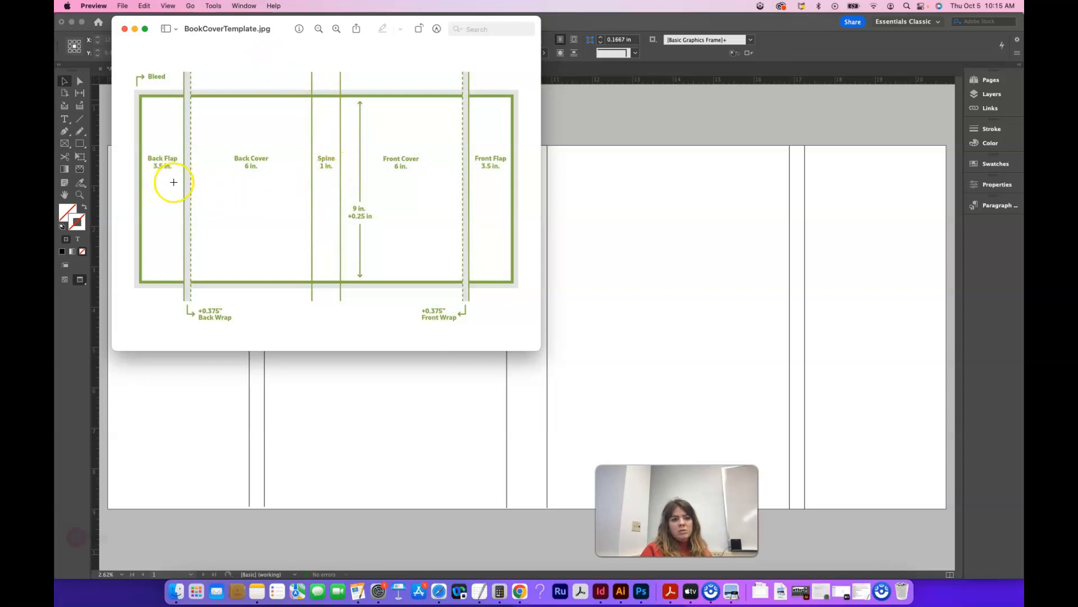
{"action": "left_click_drag", "start_coordinate": [220, 29], "coordinate": [220, 203]}
{"action": "left_click", "coordinate": [382, 113]}
- Lock the Template layer and unlock it again
{"action": "left_click", "coordinate": [977, 106]}
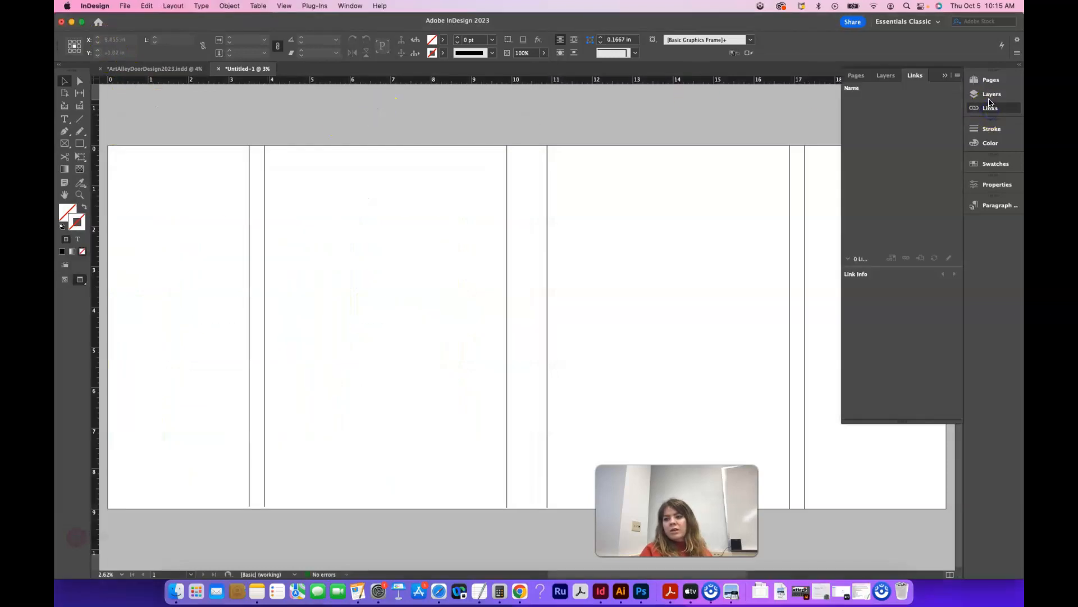
{"action": "left_click", "coordinate": [990, 95]}
{"action": "left_click", "coordinate": [859, 100]}
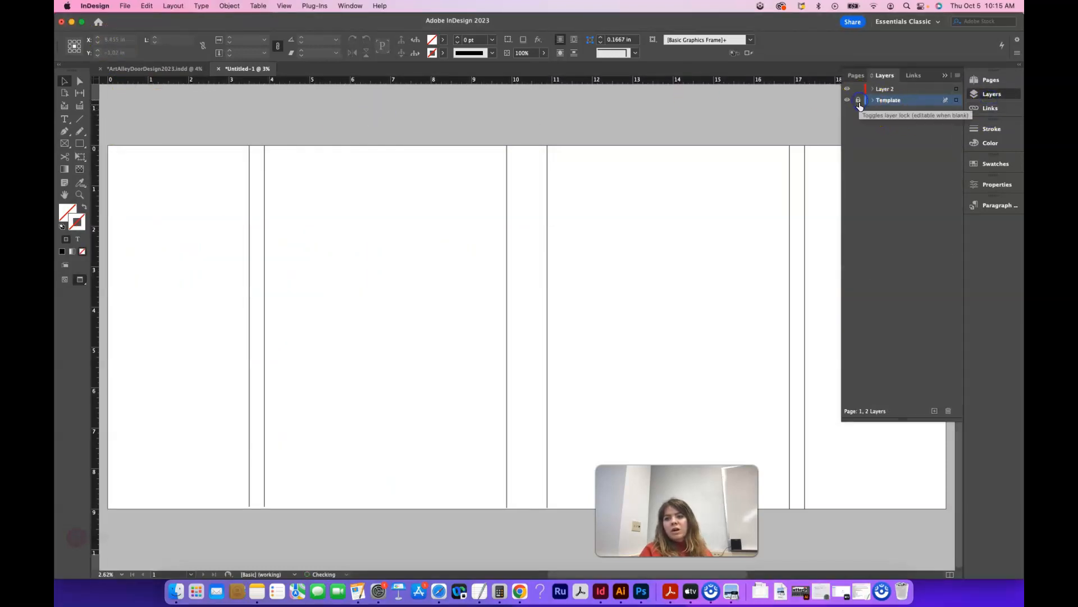
{"action": "left_click", "coordinate": [860, 100]}
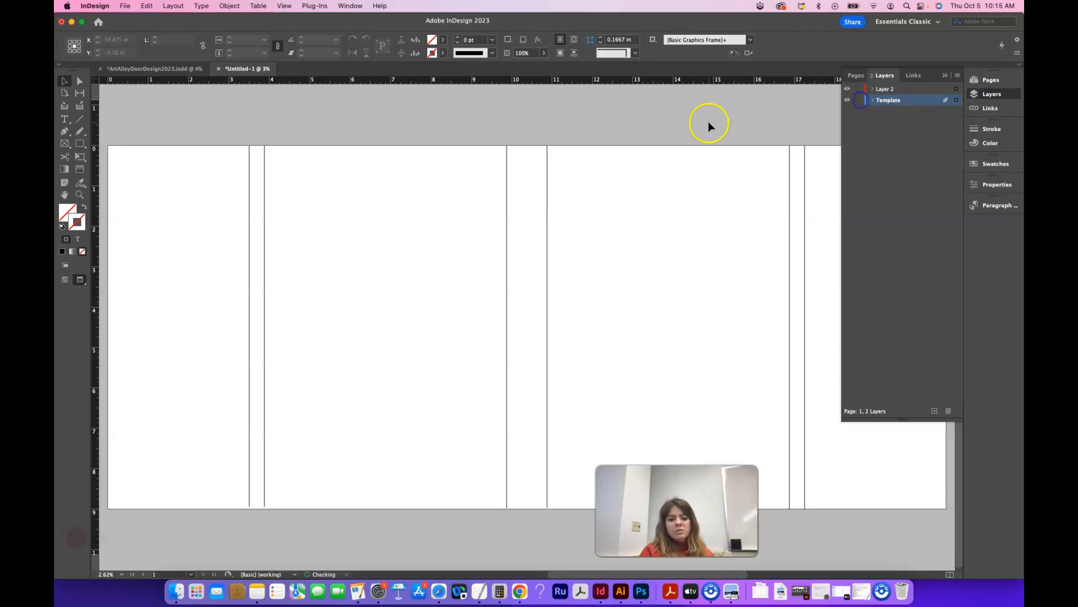
- Try to lower the opacity of all the lines by picking their entries within the Template layer
{"action": "left_click", "coordinate": [874, 100]}
{"action": "left_click", "coordinate": [890, 115]}
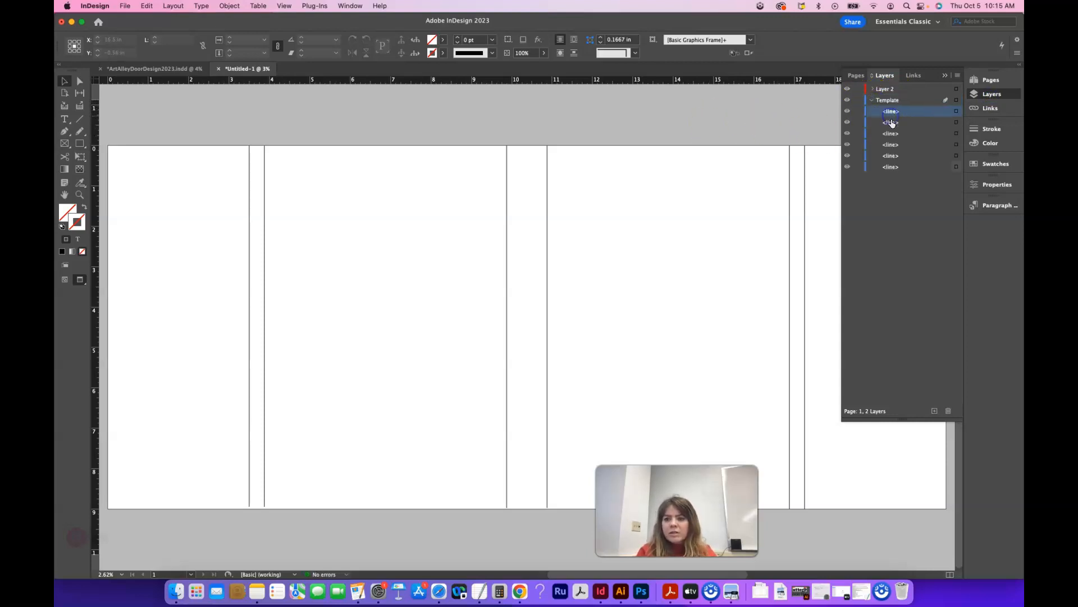
{"action": "left_click", "coordinate": [895, 168], "text": "shift"}
{"action": "left_click", "coordinate": [544, 52]}
{"action": "left_click_drag", "start_coordinate": [545, 66], "coordinate": [523, 78]}
- Select all six fold lines on the page and reduce their opacity to 20%
{"action": "left_click_drag", "start_coordinate": [236, 135], "coordinate": [802, 301]}
{"action": "left_click", "coordinate": [544, 53]}
{"action": "left_click_drag", "start_coordinate": [517, 69], "coordinate": [504, 65]}
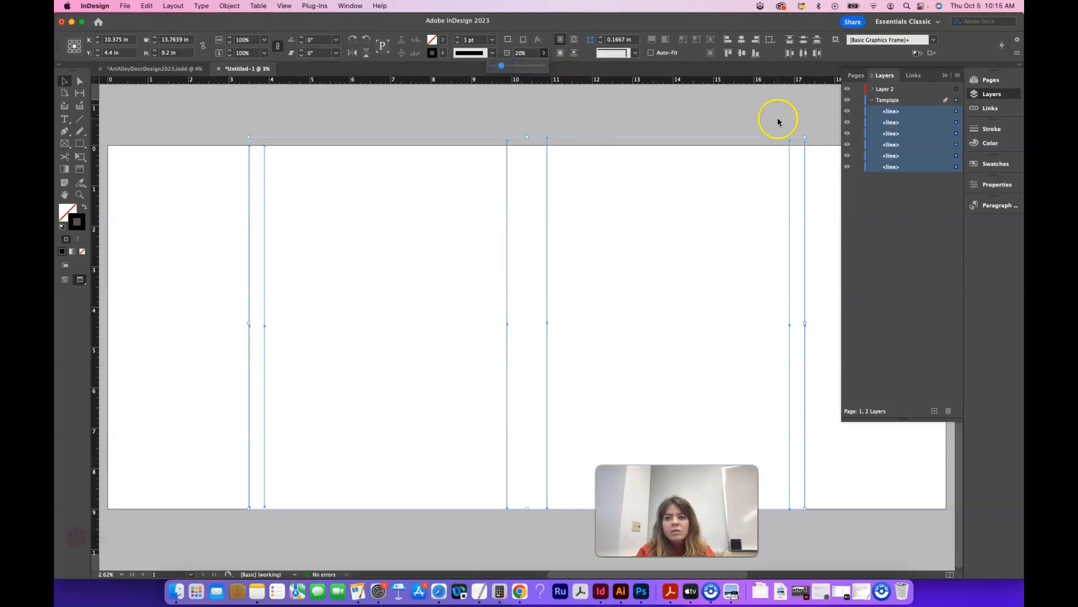
- Lock the Template layer with its lines collapsed, and rename Layer 2 as Design
{"action": "left_click", "coordinate": [860, 102]}
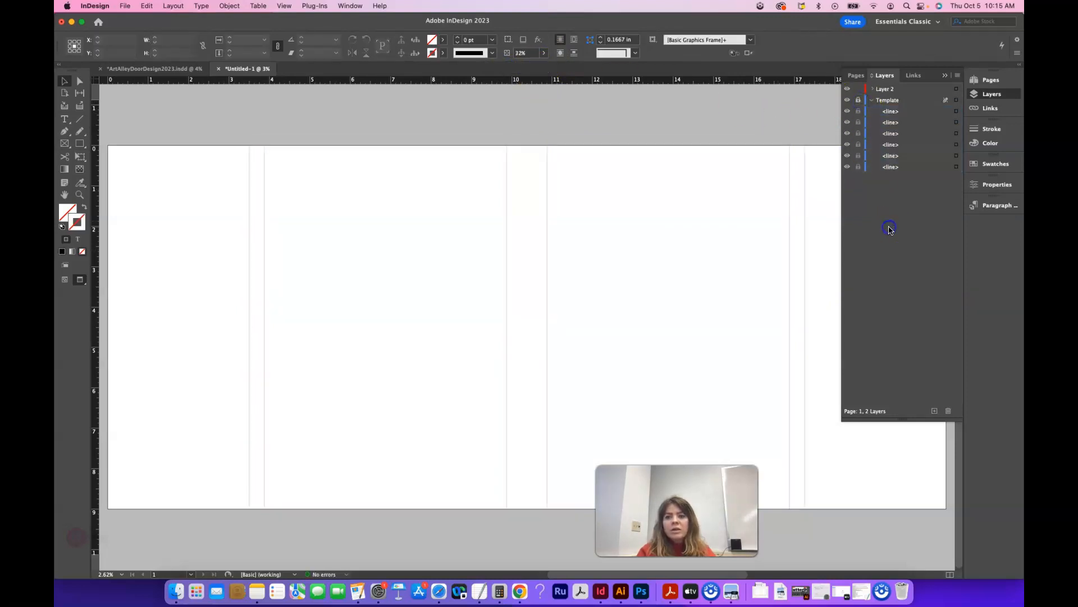
{"action": "double_click", "coordinate": [892, 94]}
{"action": "type", "text": "Design"}
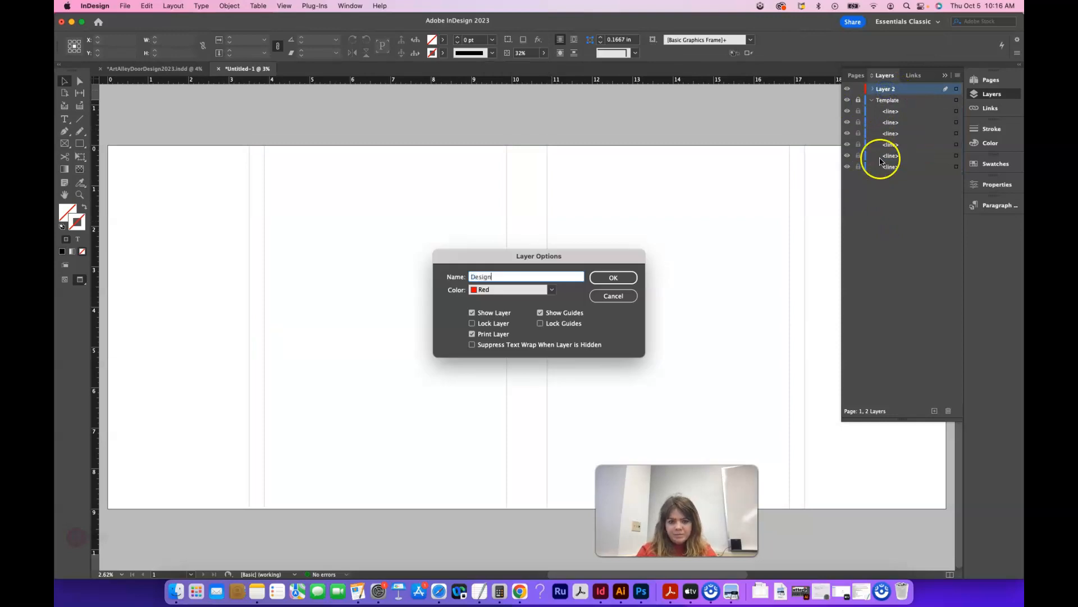
{"action": "left_click", "coordinate": [615, 277]}
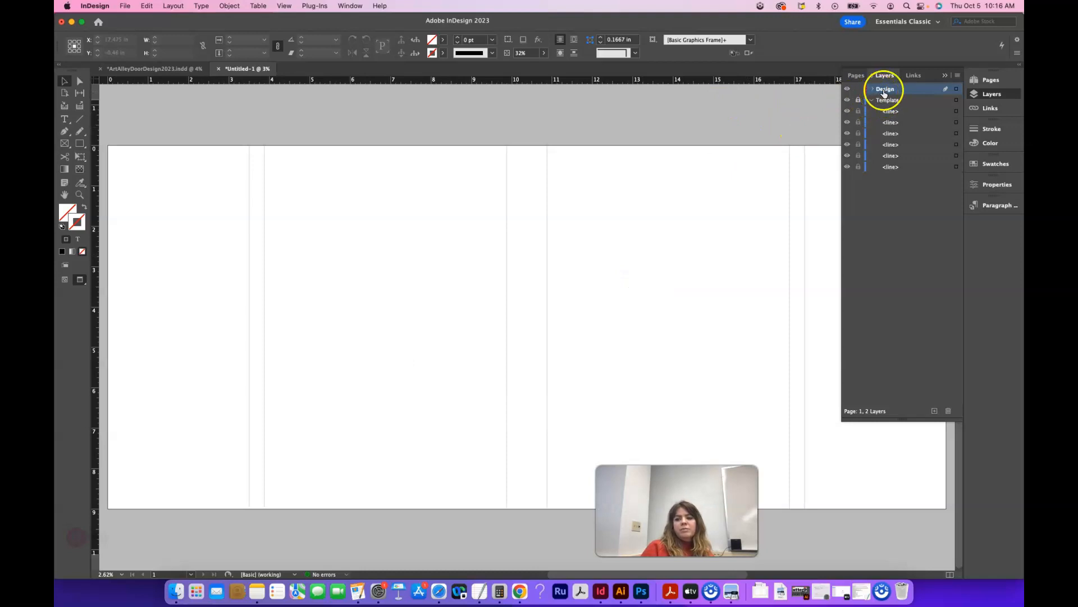
{"action": "left_click", "coordinate": [874, 101]}
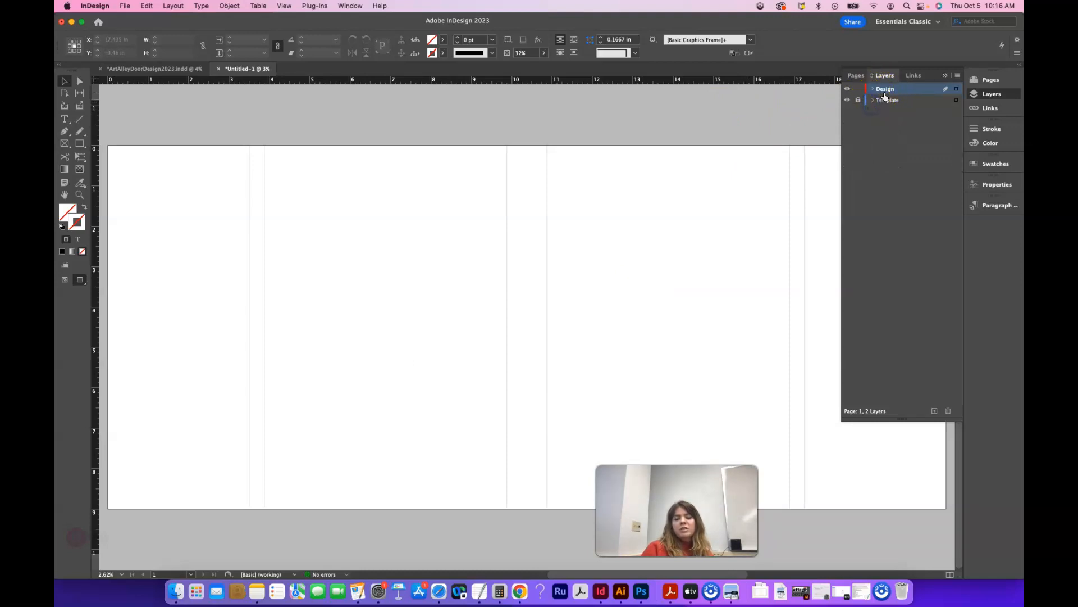
- Collapse the layer list and look over the fold lines across the whole cover page
{"action": "left_click", "coordinate": [945, 75]}
{"action": "left_click", "coordinate": [828, 124]}
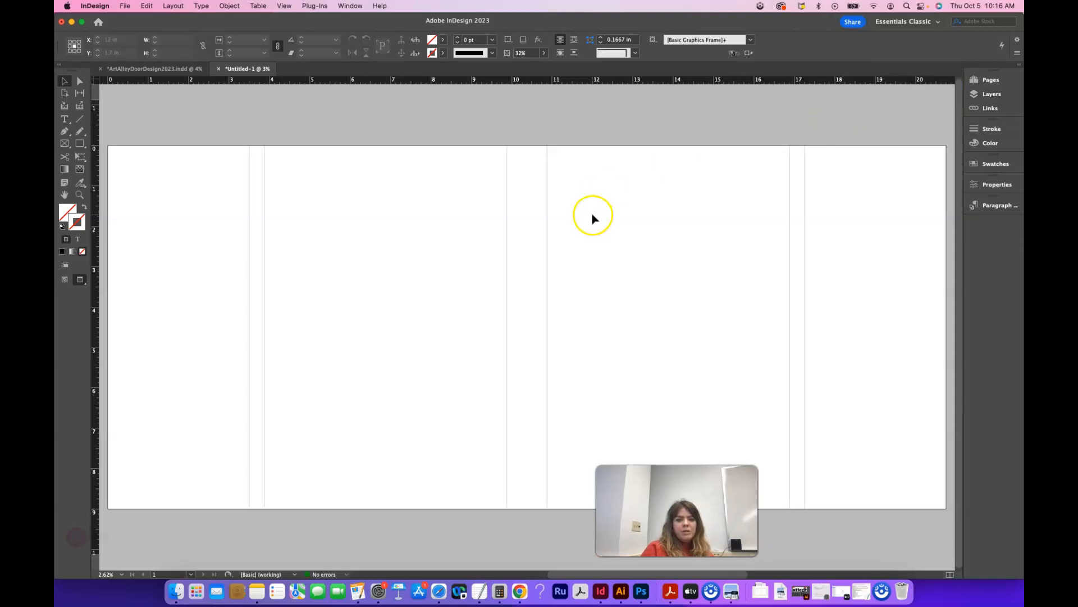
{"action": "scroll", "coordinate": [632, 256], "scroll_direction": "down", "scroll_amount": 1}
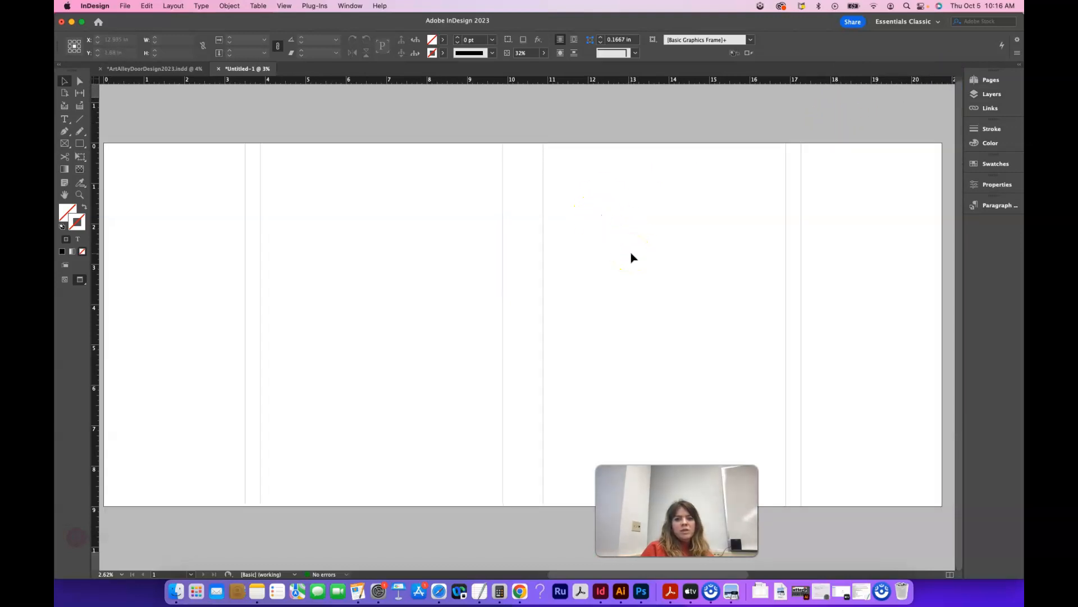
{"action": "scroll", "coordinate": [674, 311], "scroll_direction": "left", "scroll_amount": 1}
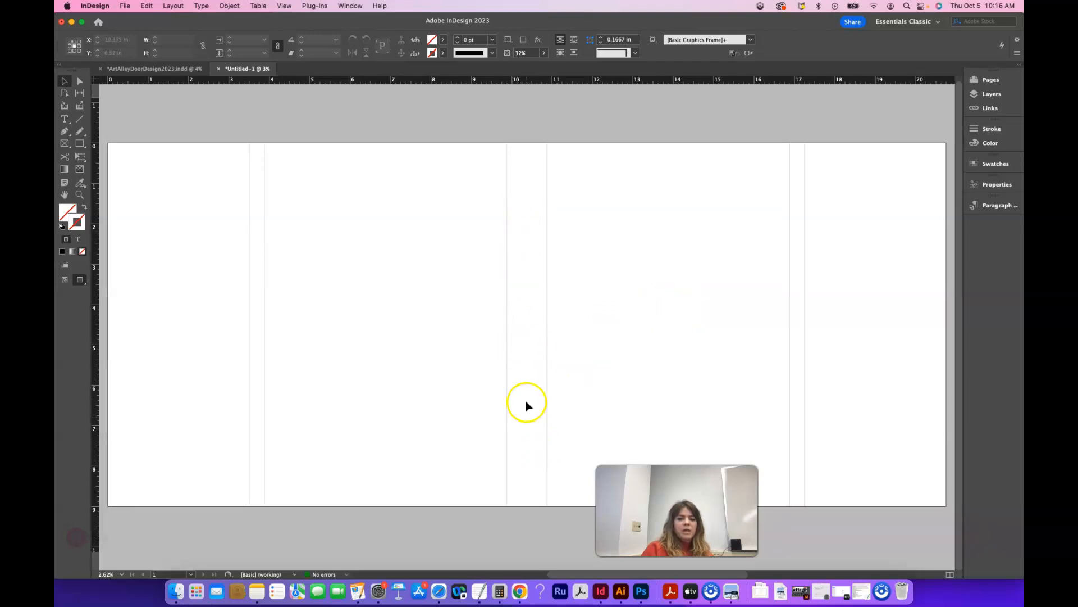
{"action": "scroll", "coordinate": [726, 391], "scroll_direction": "right", "scroll_amount": 1}
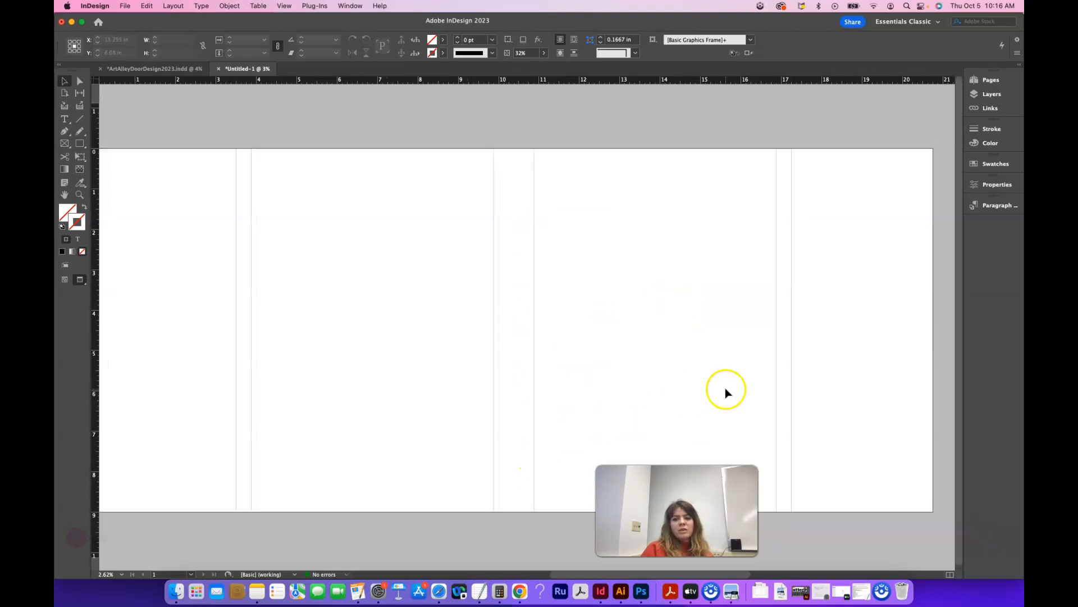
- Bring up the BookCoverTemplate.jpg reference image in Preview, close it, and look over the cover page again
{"action": "left_click", "coordinate": [760, 591]}
{"action": "left_click", "coordinate": [768, 564]}
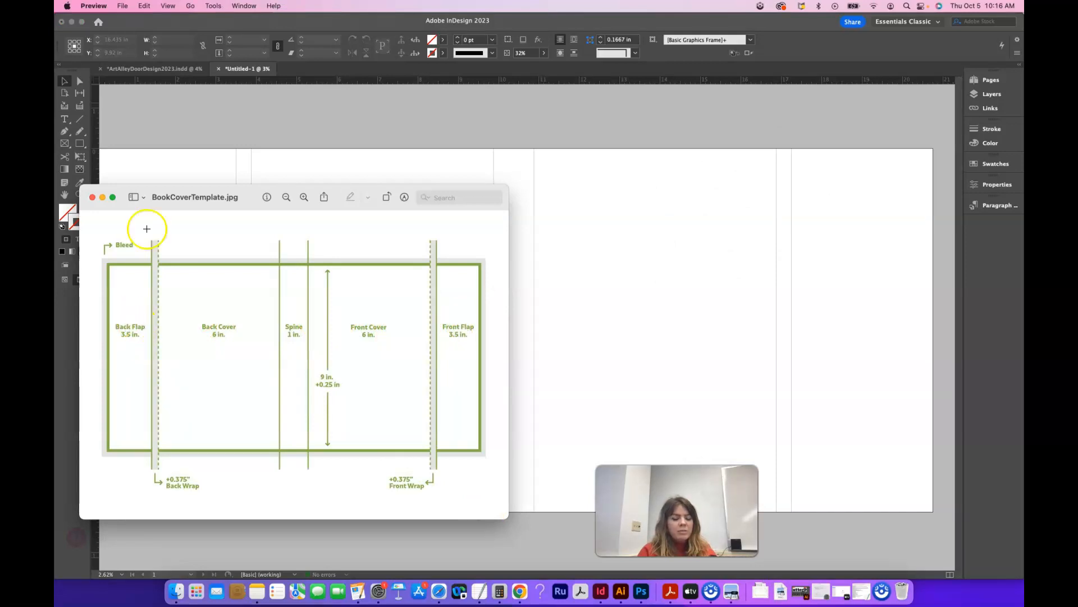
{"action": "left_click", "coordinate": [92, 197]}
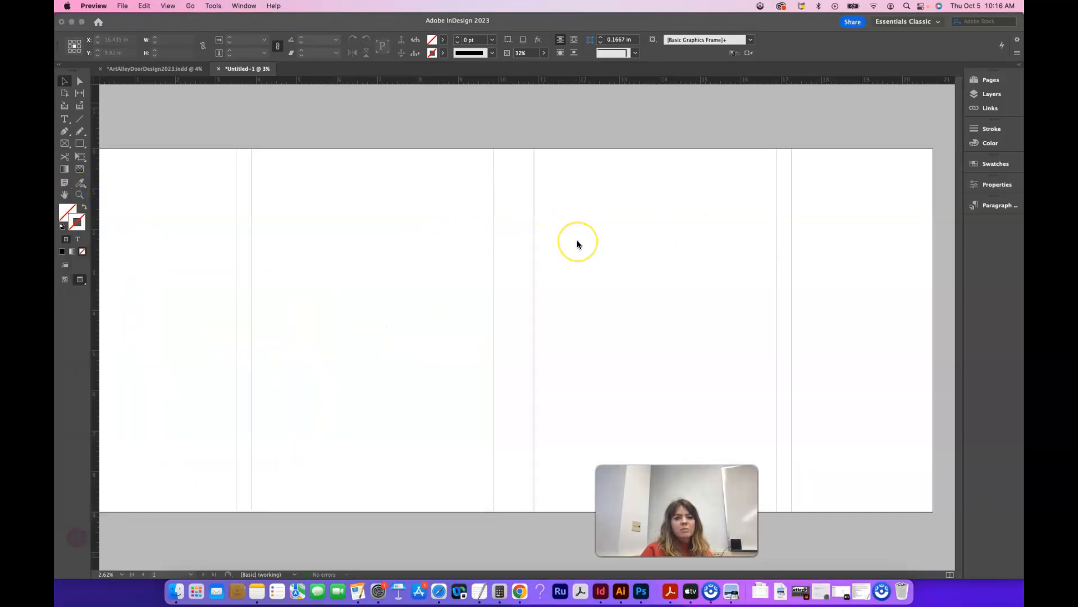
{"action": "scroll", "coordinate": [577, 241], "scroll_direction": "left", "scroll_amount": 2}
{"action": "scroll", "coordinate": [578, 241], "scroll_direction": "right", "scroll_amount": 1}
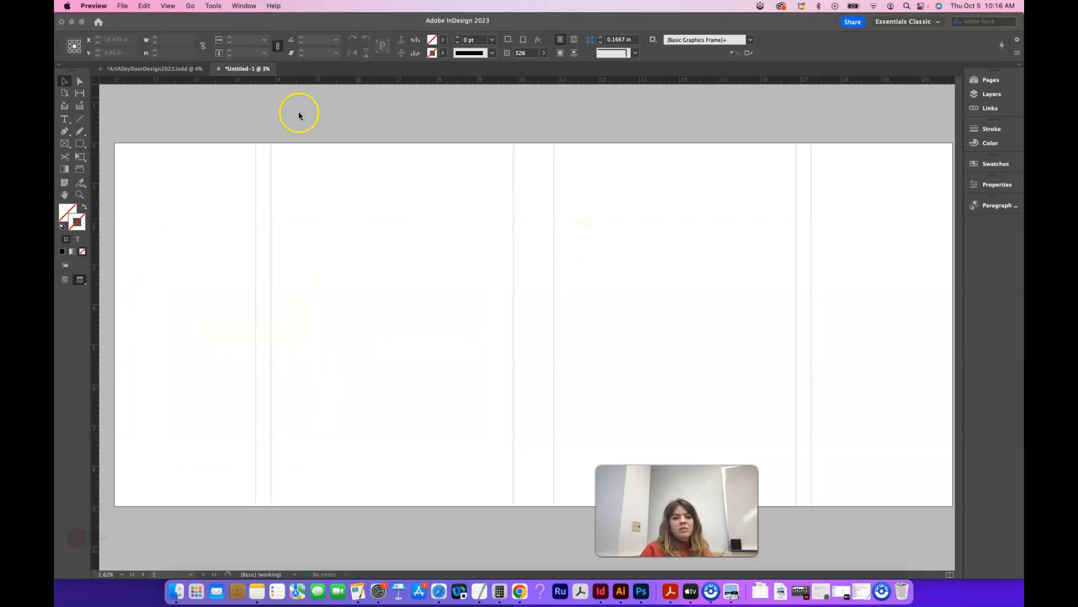